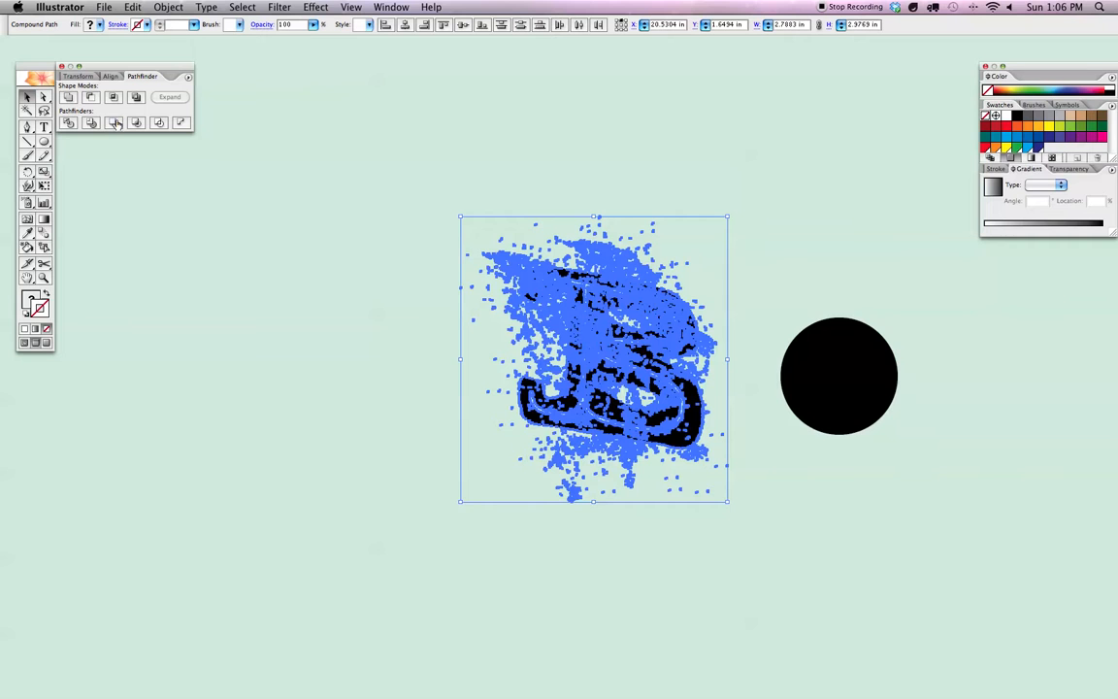
# Subtract the speckle texture from the black letter B with Pathfinder and expand the resulting compound shape
pyautogui.click(92, 98)
pyautogui.click(90, 98)
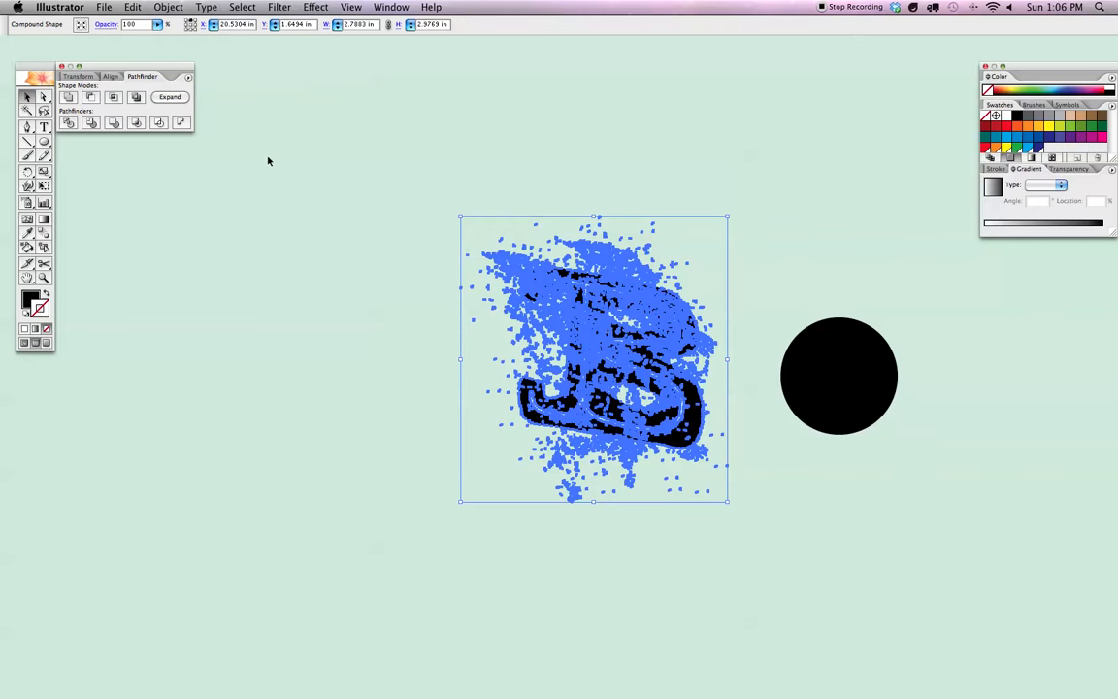
pyautogui.click(169, 97)
pyautogui.click(321, 194)
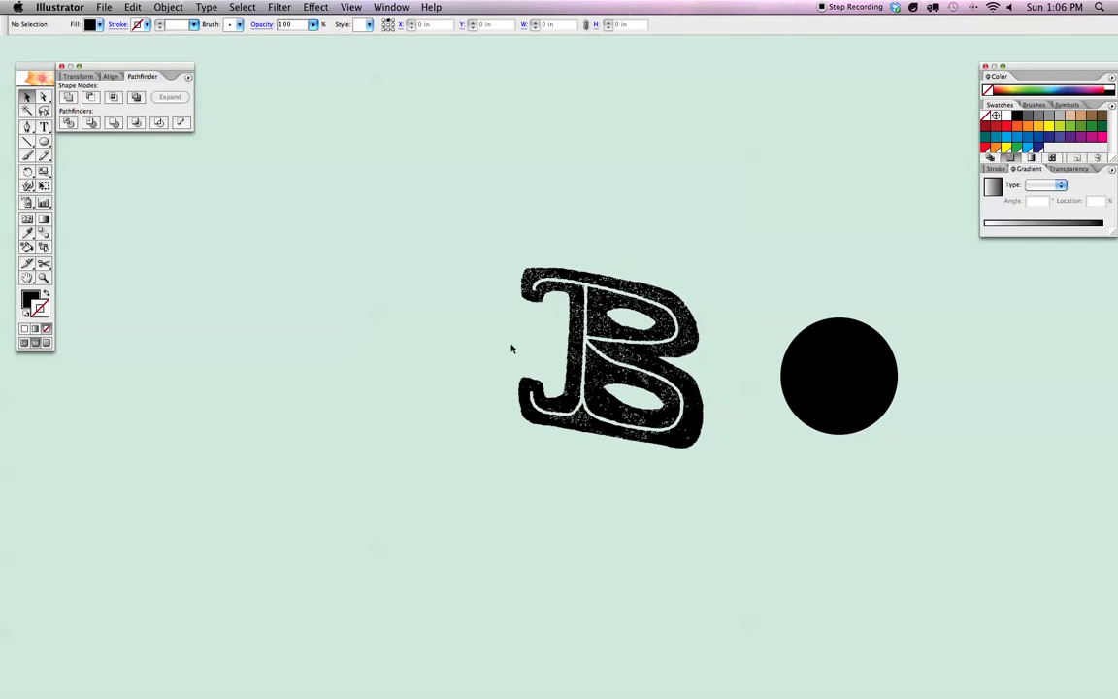
pyautogui.press('super+plus')
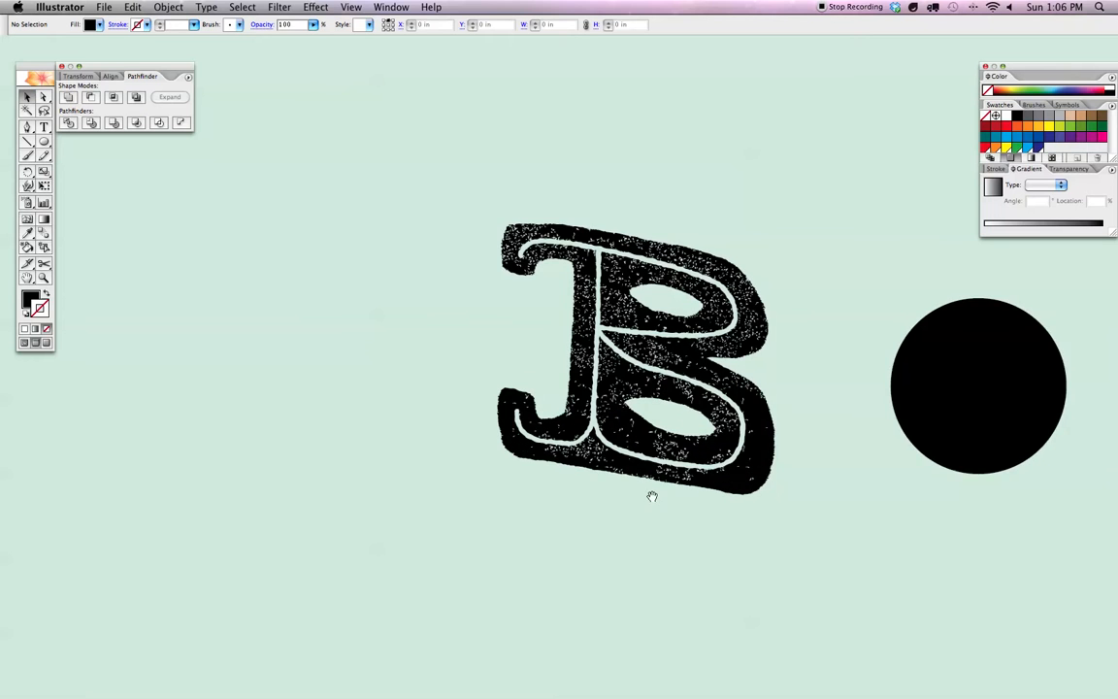
pyautogui.moveTo(684, 486); pyautogui.dragTo(608, 457)
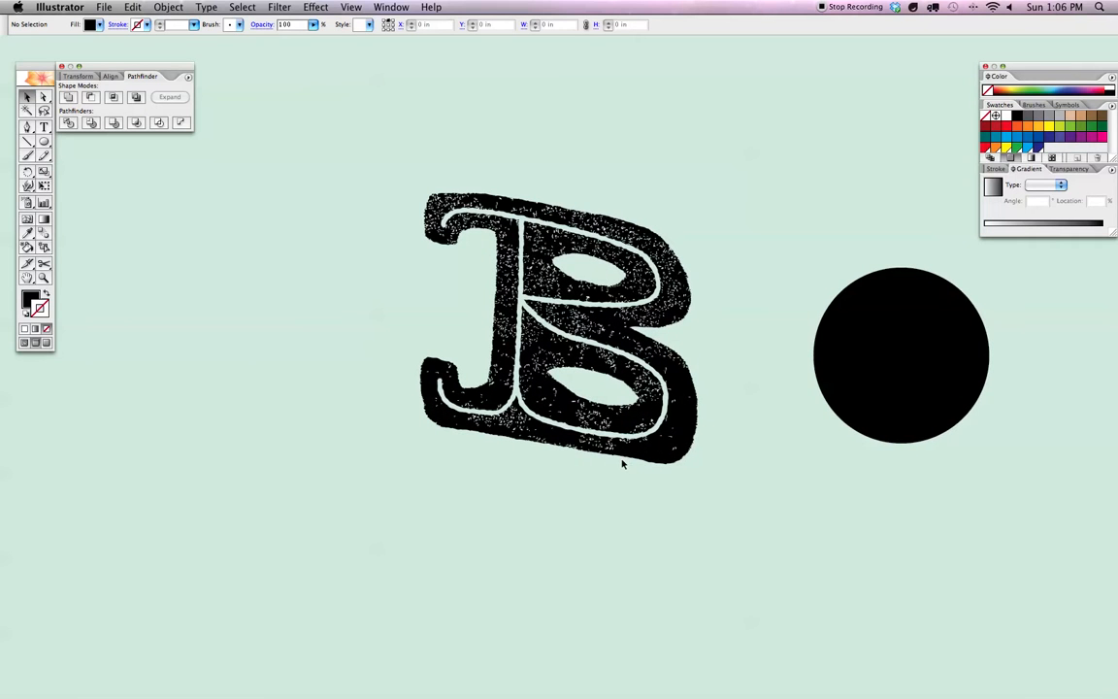
pyautogui.press('super+minus')
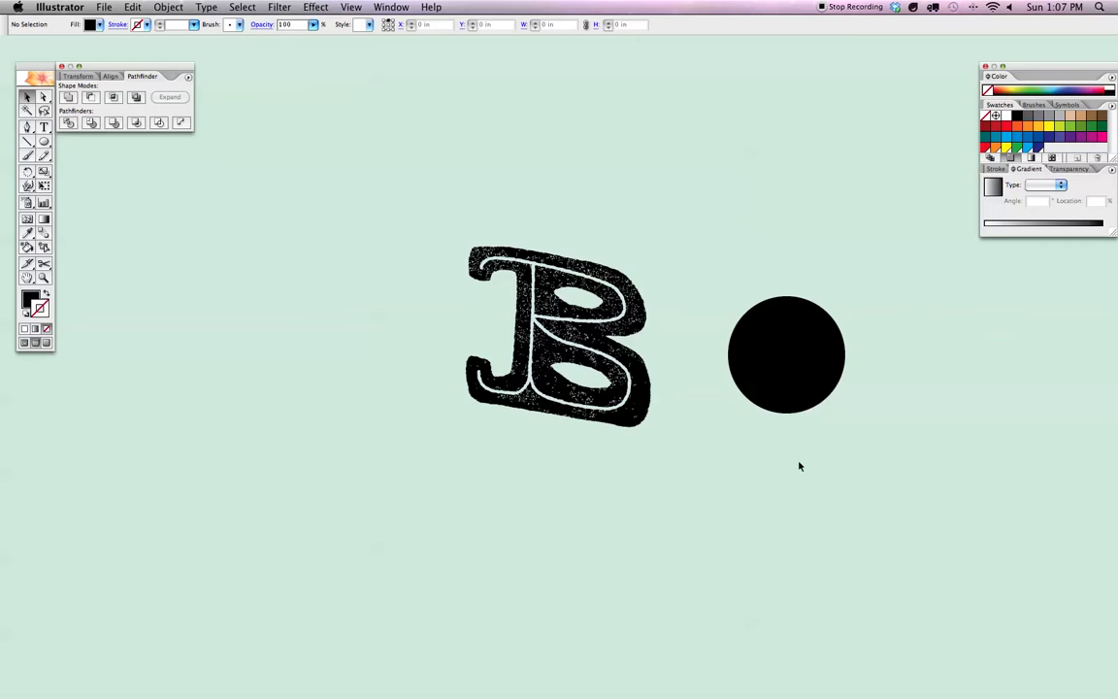
# Open the Roughen effect for the black circle beside the letter B and turn on its preview
pyautogui.hscroll(4, 801, 466)
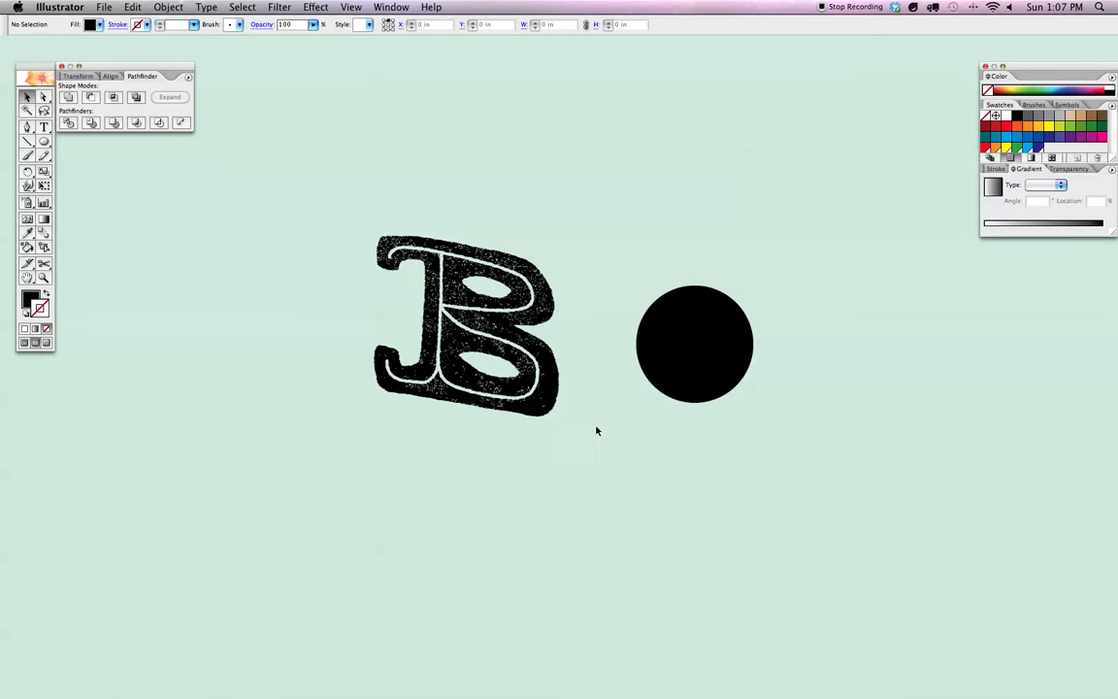
pyautogui.click(669, 320)
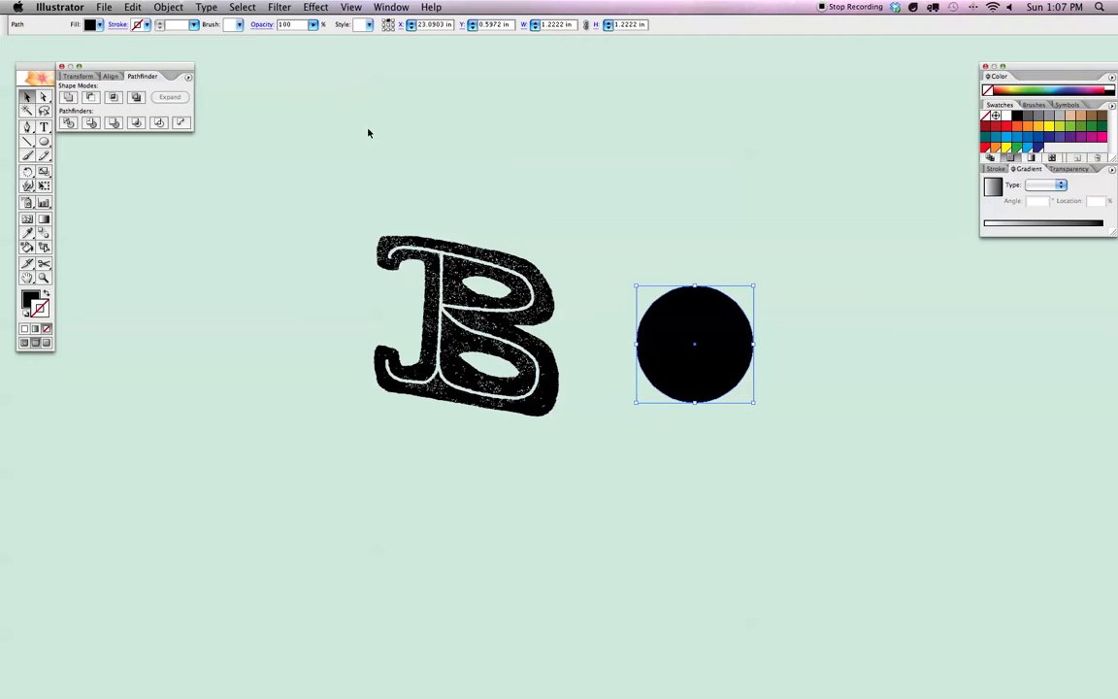
pyautogui.click(316, 7)
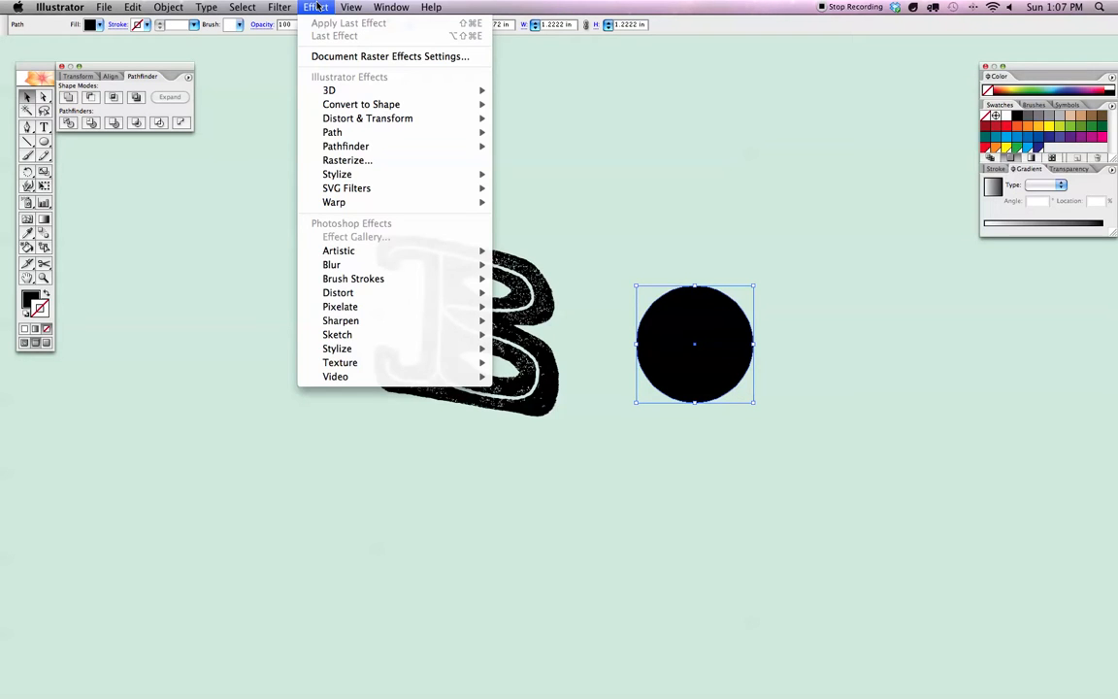
pyautogui.moveTo(359, 119)
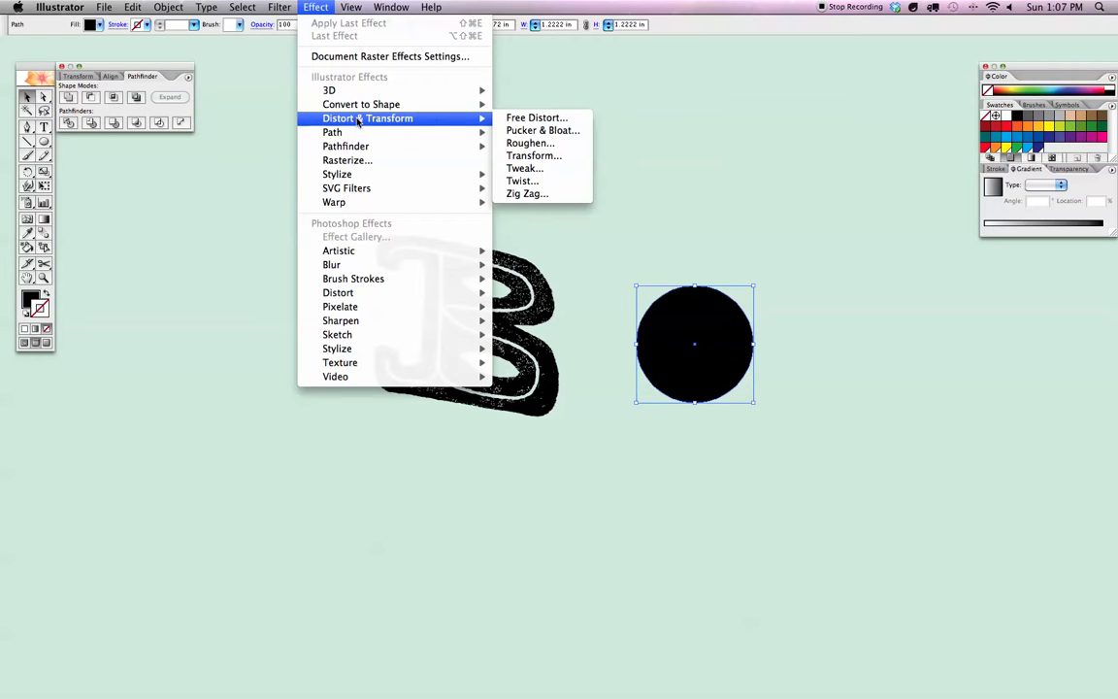
pyautogui.click(530, 143)
pyautogui.moveTo(573, 188); pyautogui.dragTo(506, 153)
pyautogui.click(569, 222)
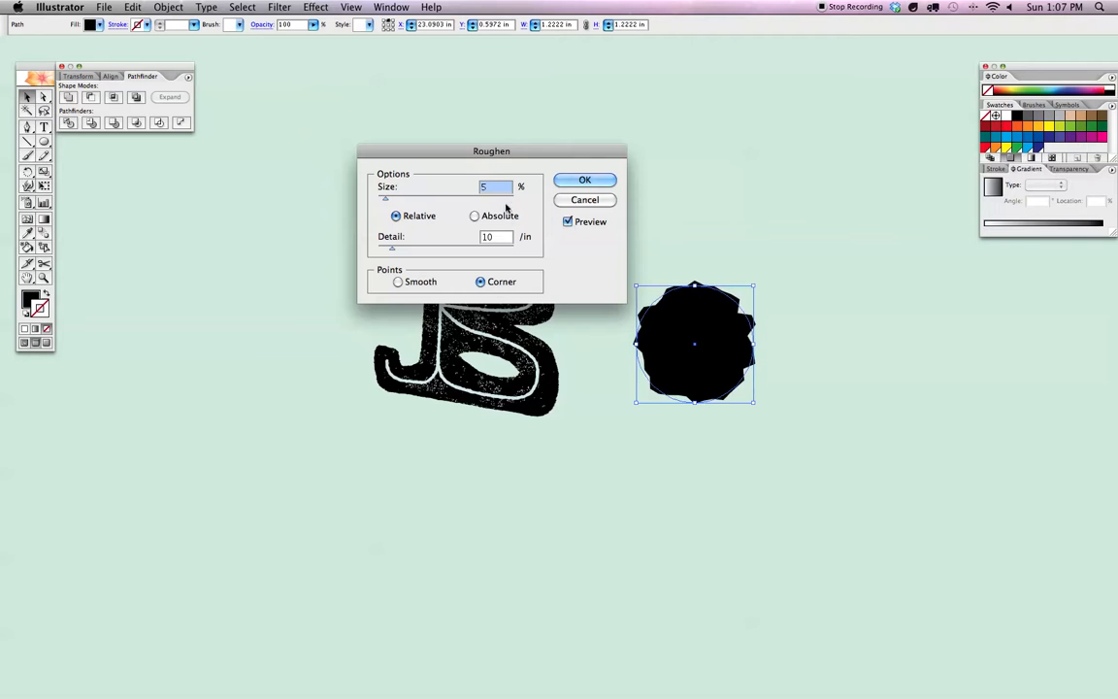
# Roughen the circle's edge with a relative size of 0.5% and a detail of 55 per inch
pyautogui.write('.025')
pyautogui.press('Tab')
pyautogui.write('55')
pyautogui.press('Tab')
pyautogui.hotkey('shift', 'Left')
pyautogui.hotkey('shift', 'Left')
pyautogui.write('5')
pyautogui.press('Tab')
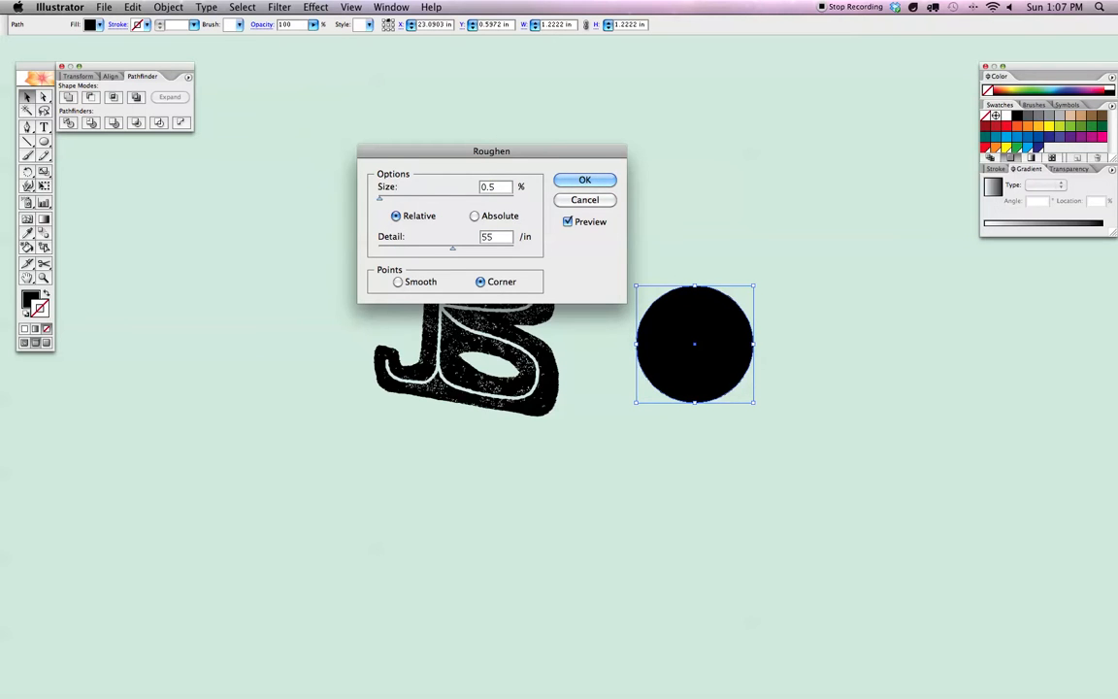
pyautogui.click(582, 181)
pyautogui.click(759, 241)
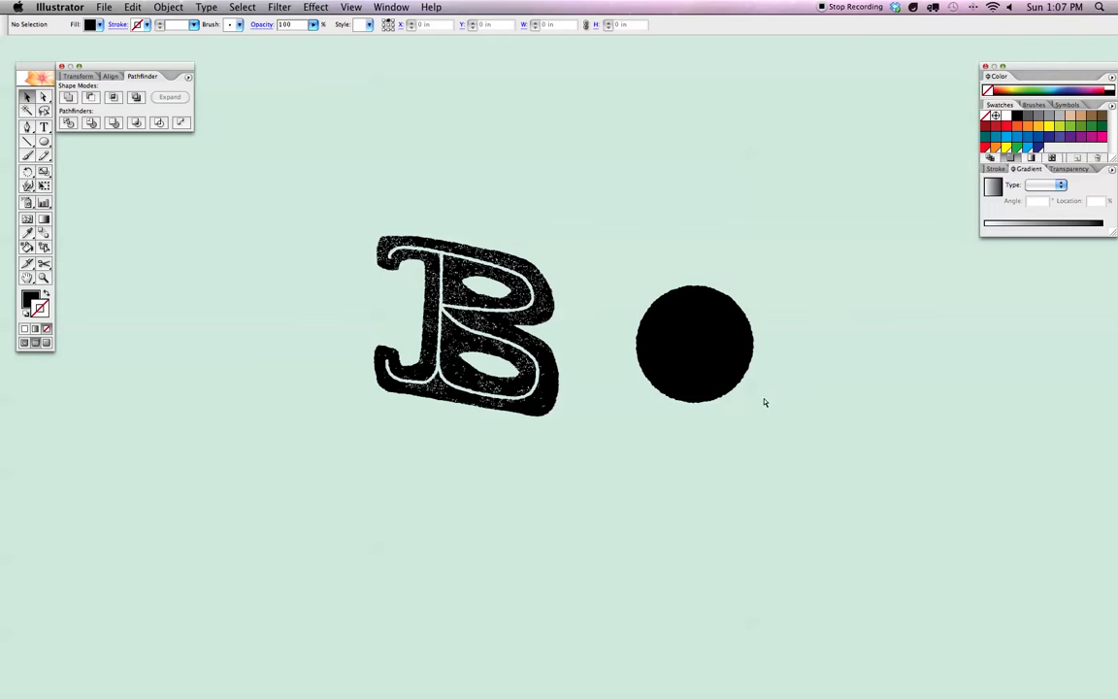
# Expand the appearance of the roughened circle so its uneven edge becomes an actual path
pyautogui.press('super+equal')
pyautogui.hscroll(2, 752, 410)
pyautogui.scroll(-1, 753, 410)
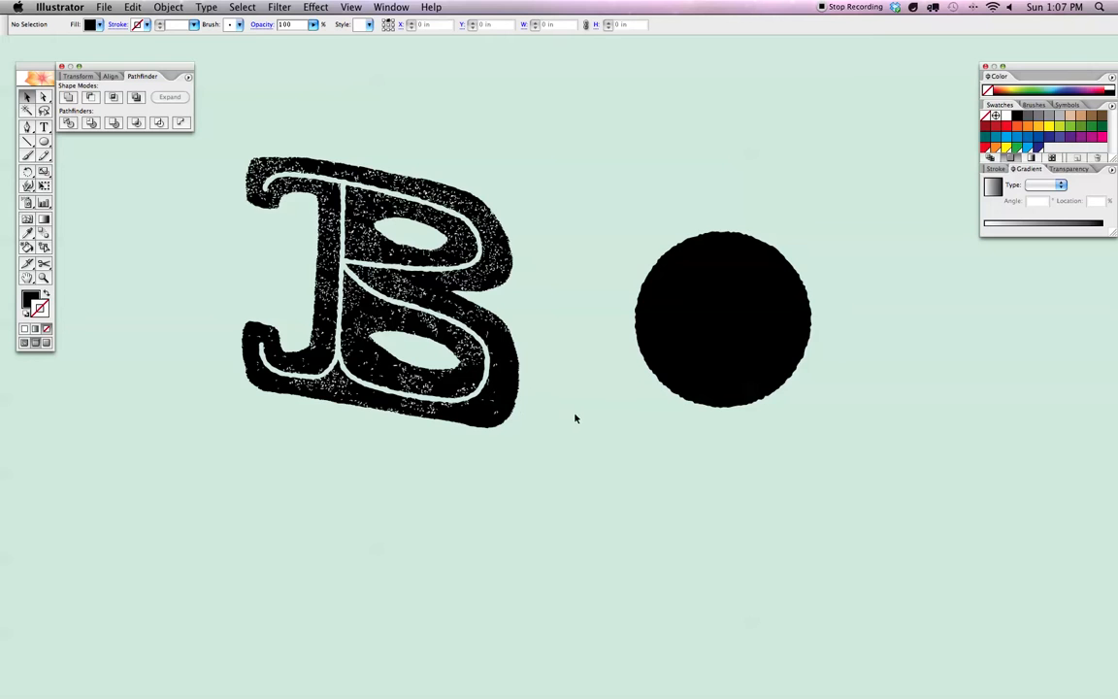
pyautogui.click(669, 300)
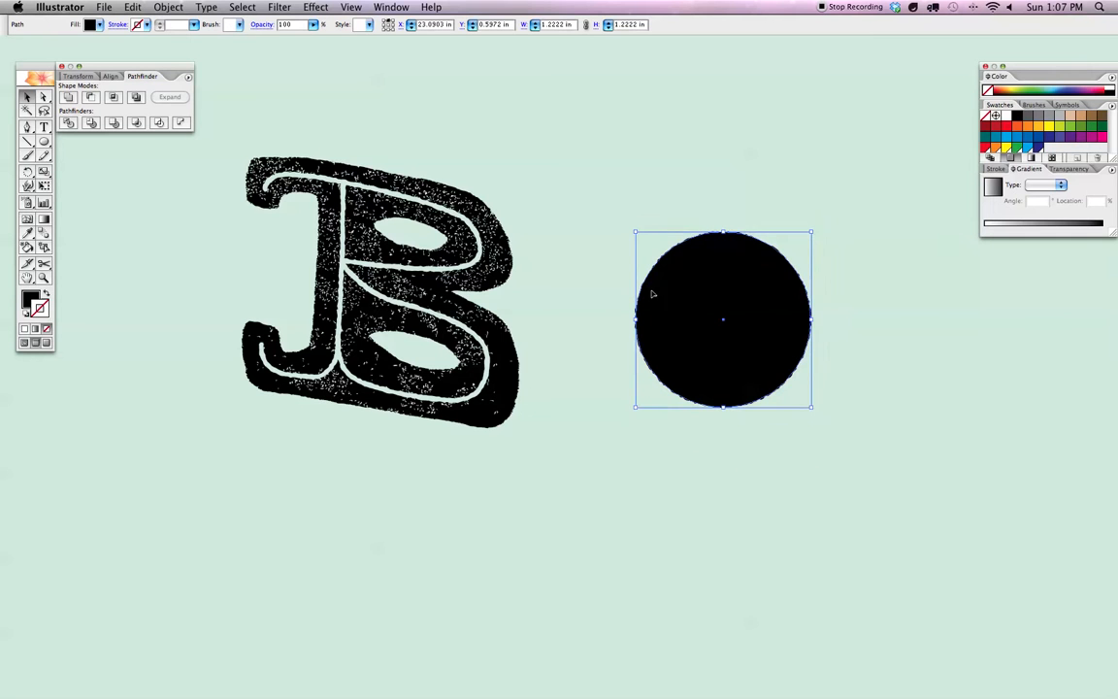
pyautogui.click(172, 7)
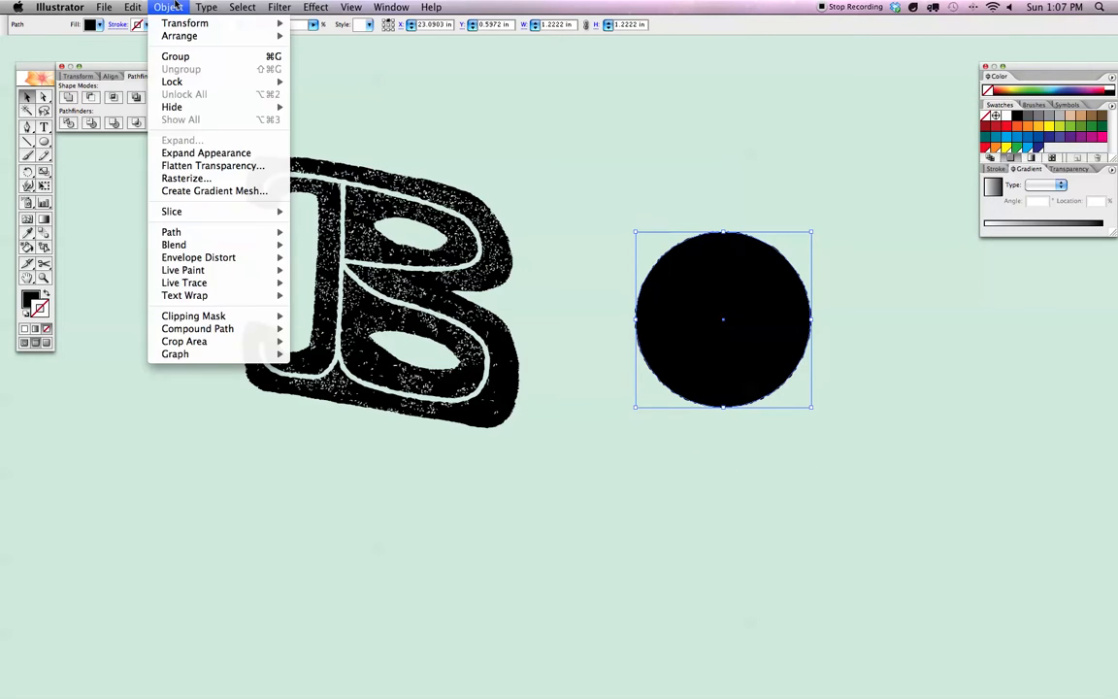
pyautogui.click(206, 153)
pyautogui.click(529, 147)
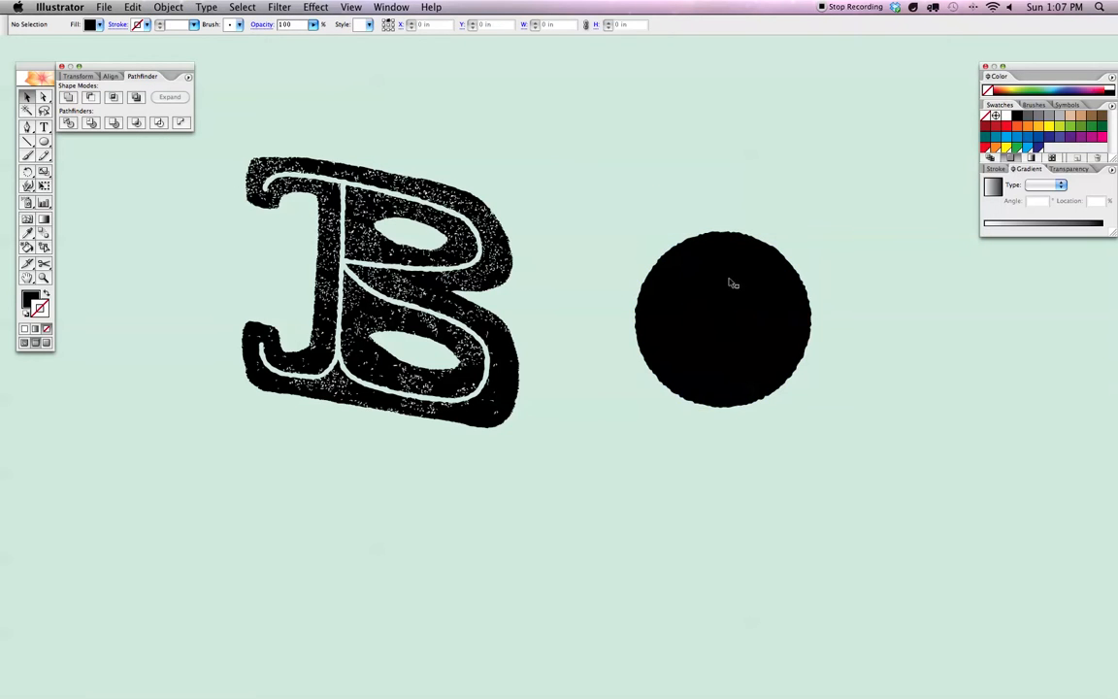
pyautogui.click(714, 254)
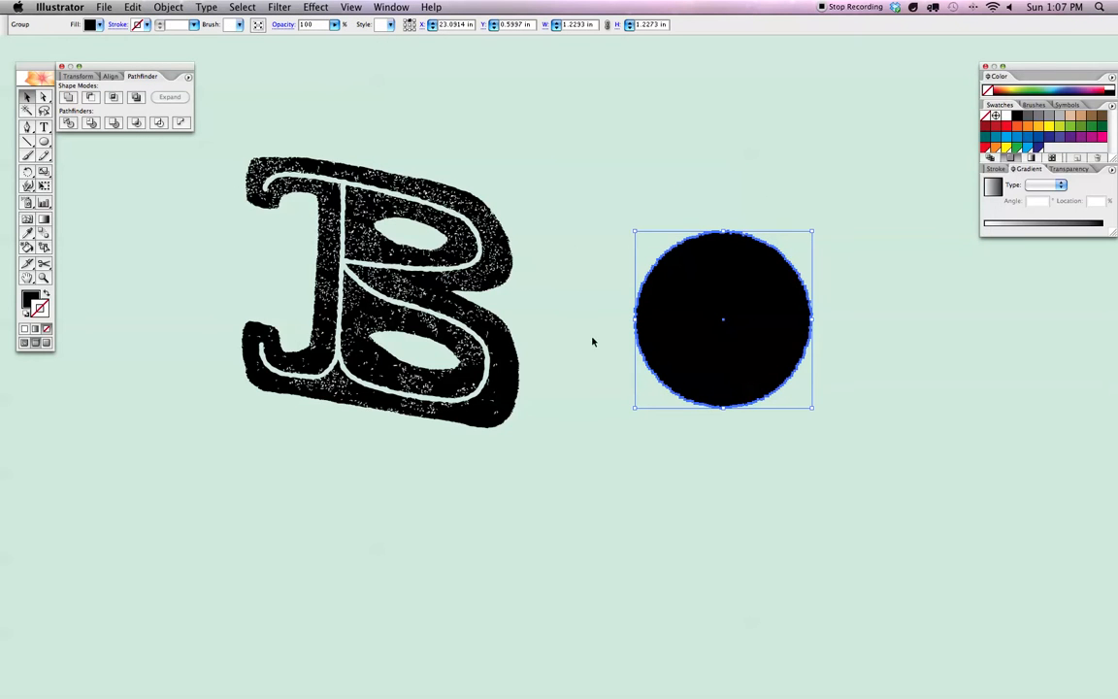
# Examine the small rectangular grid of irregular dots beside the lettering artwork up close
pyautogui.press('super+minus')
pyautogui.press('super+minus')
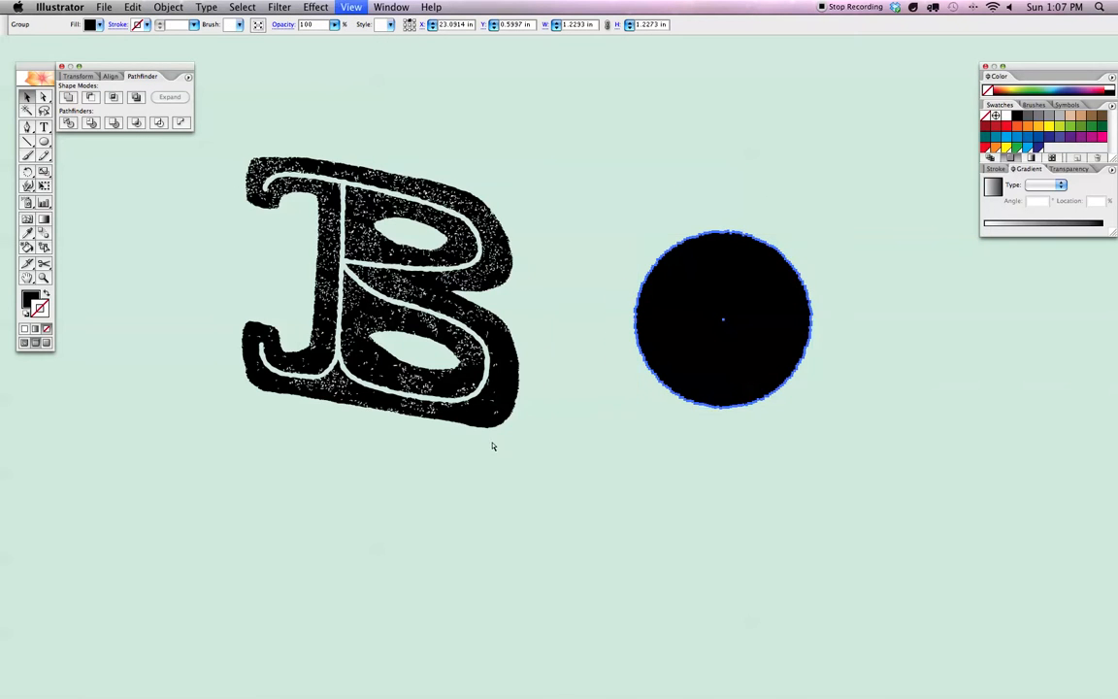
pyautogui.click(584, 225)
pyautogui.moveTo(556, 255); pyautogui.dragTo(566, 356)
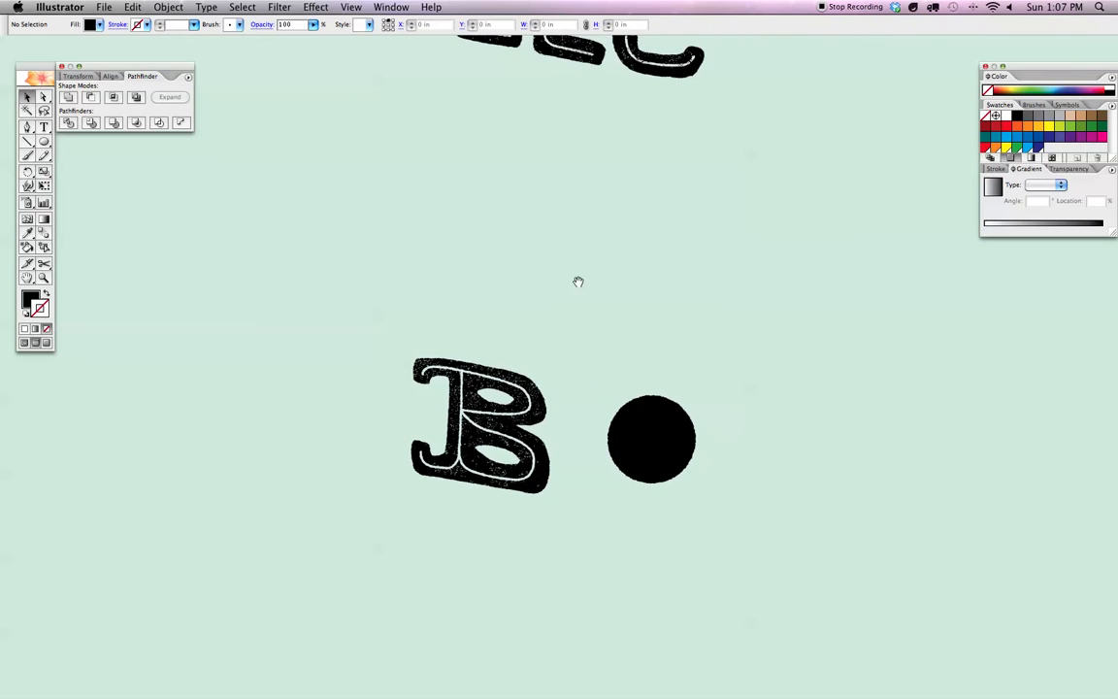
pyautogui.moveTo(580, 245); pyautogui.dragTo(589, 388)
pyautogui.moveTo(469, 250); pyautogui.dragTo(655, 386)
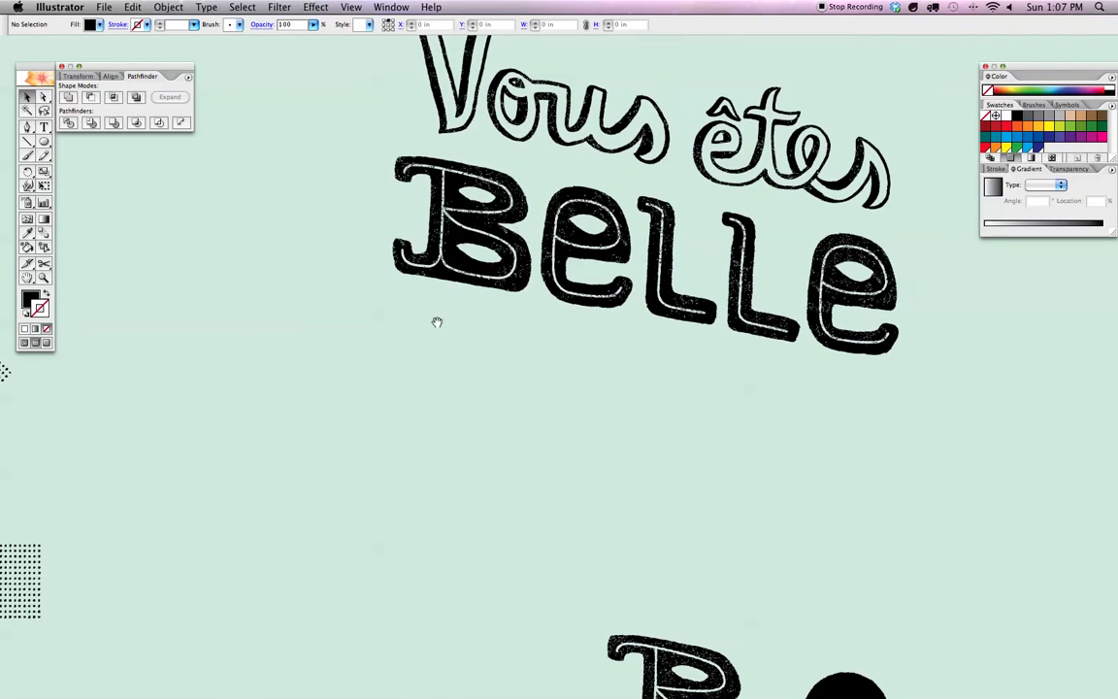
pyautogui.moveTo(307, 443); pyautogui.dragTo(519, 307)
pyautogui.press('super+equal')
pyautogui.press('super+equal')
pyautogui.press('super+equal')
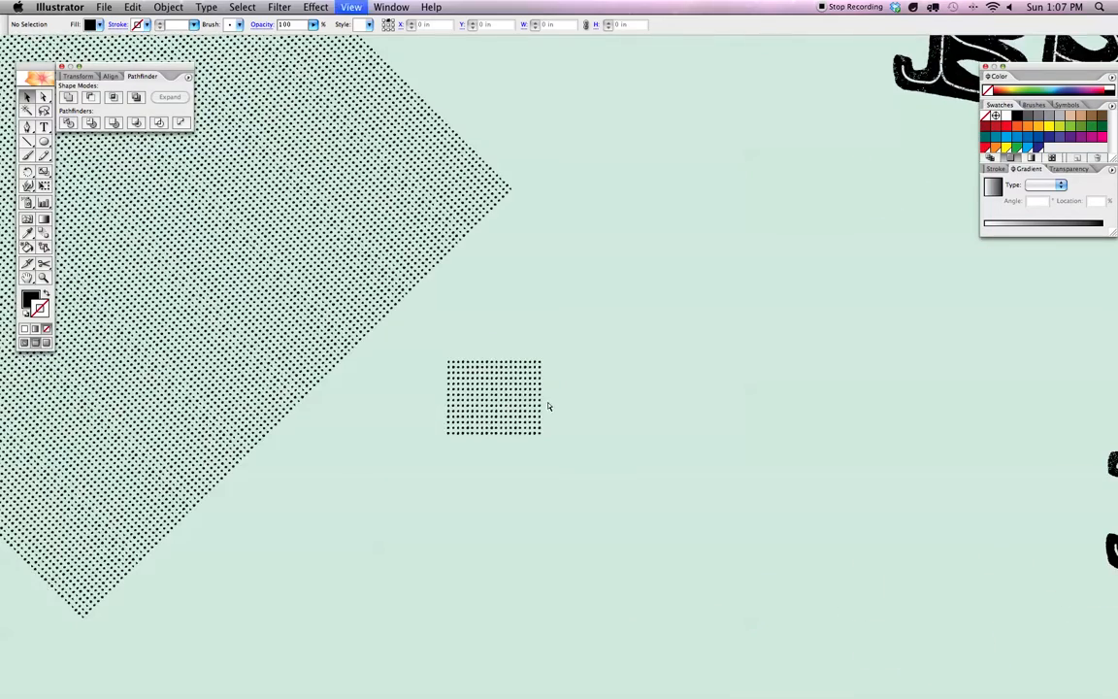
pyautogui.moveTo(549, 417); pyautogui.dragTo(690, 291)
pyautogui.press('super+equal')
pyautogui.press('super+equal')
pyautogui.moveTo(762, 423); pyautogui.dragTo(815, 407)
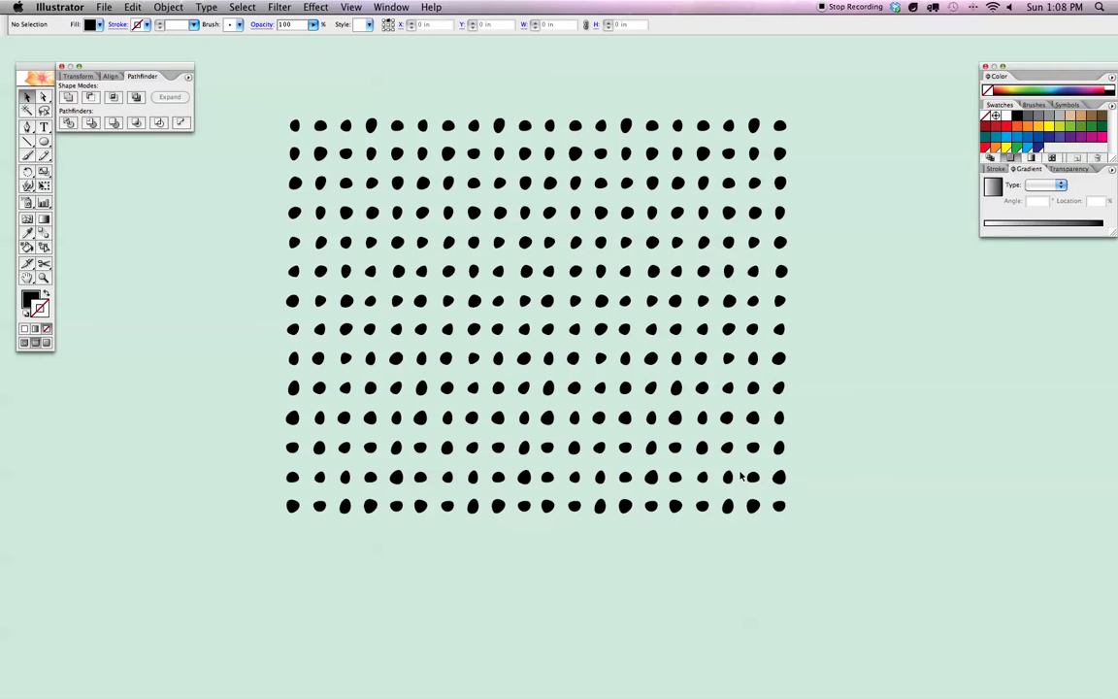
# Compare the small dot grid with the large rotated dot pattern, and return to the "Vous êtes Belle" lettering
pyautogui.press('super+minus')
pyautogui.press('super+minus')
pyautogui.press('super+minus')
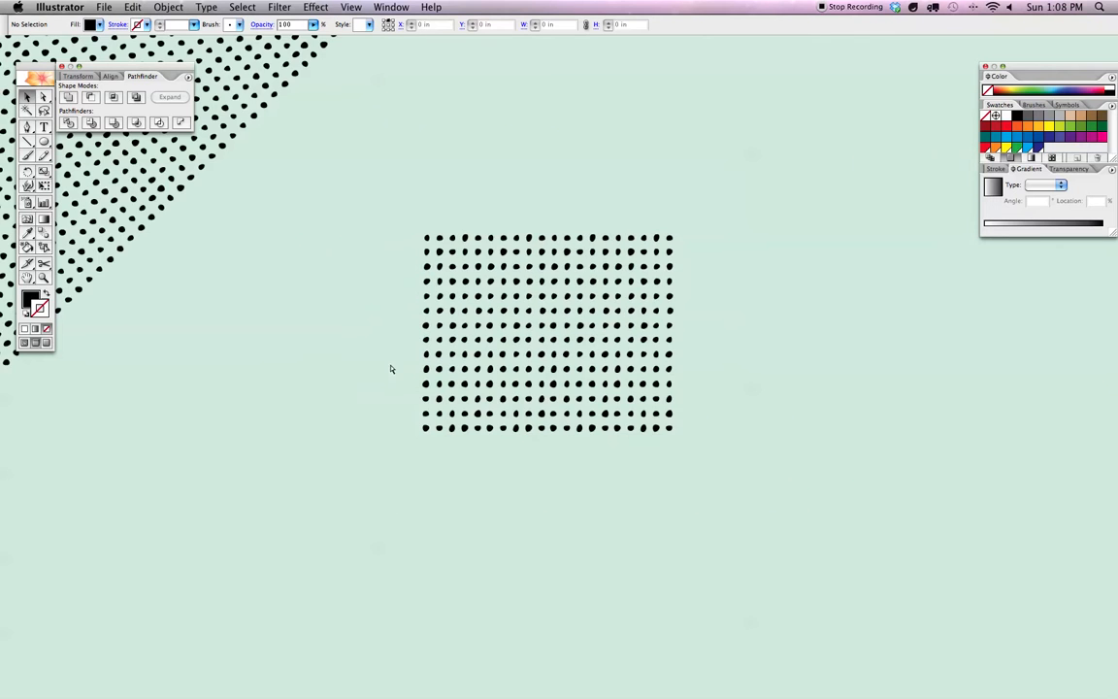
pyautogui.press('super+minus')
pyautogui.press('super+minus')
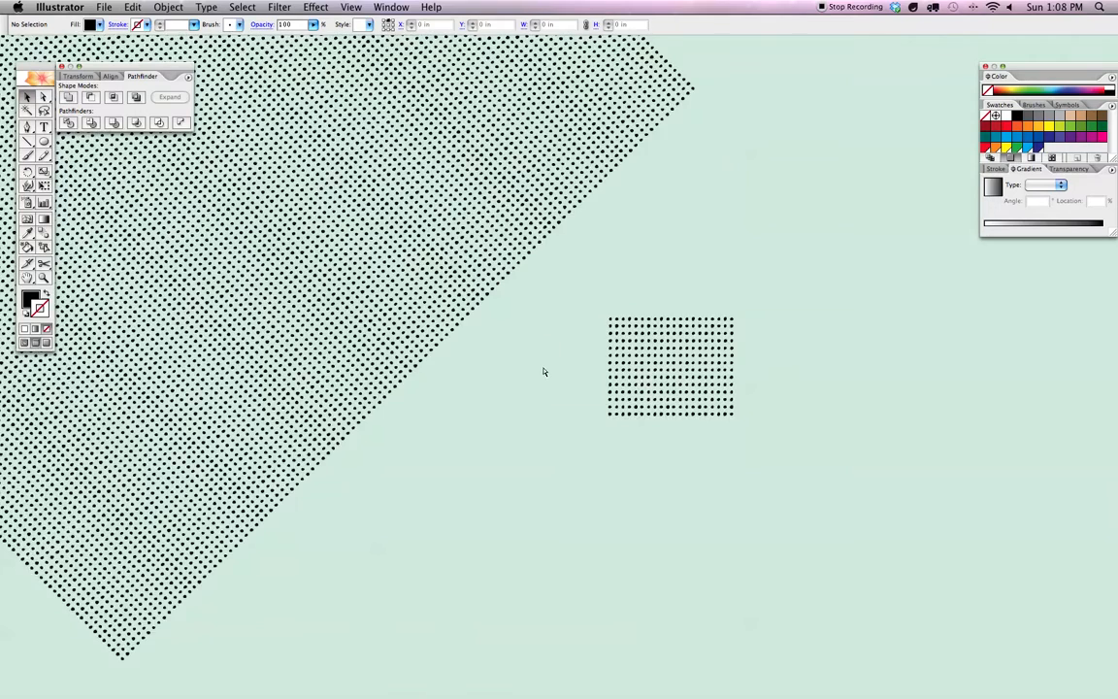
pyautogui.press('super+minus')
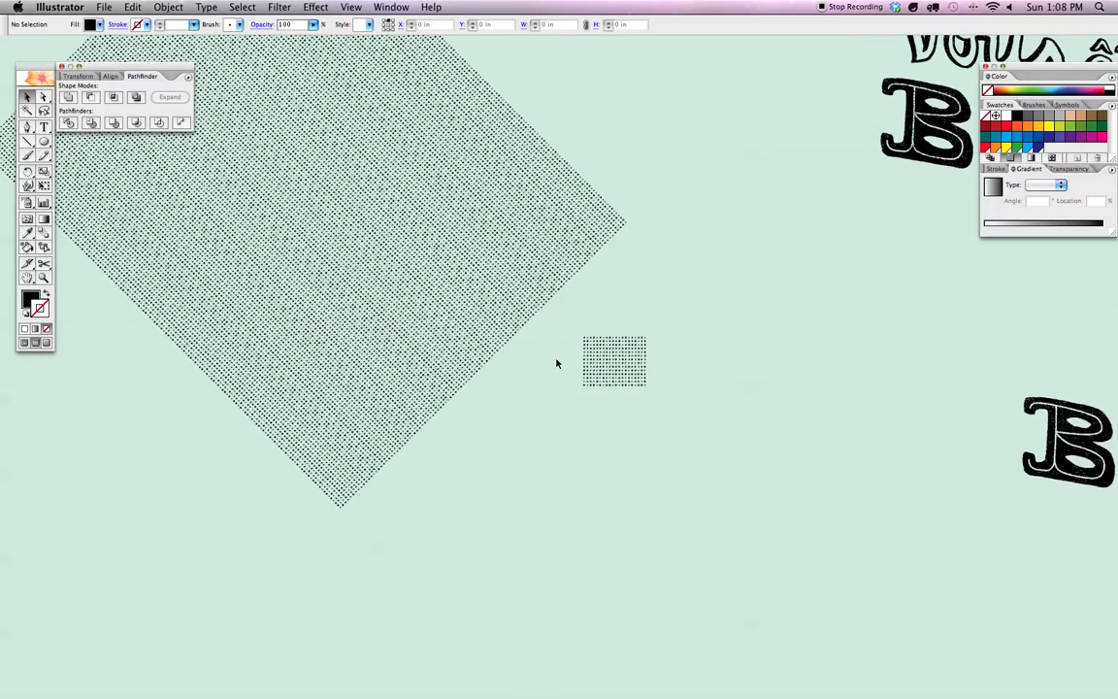
pyautogui.press('super+minus')
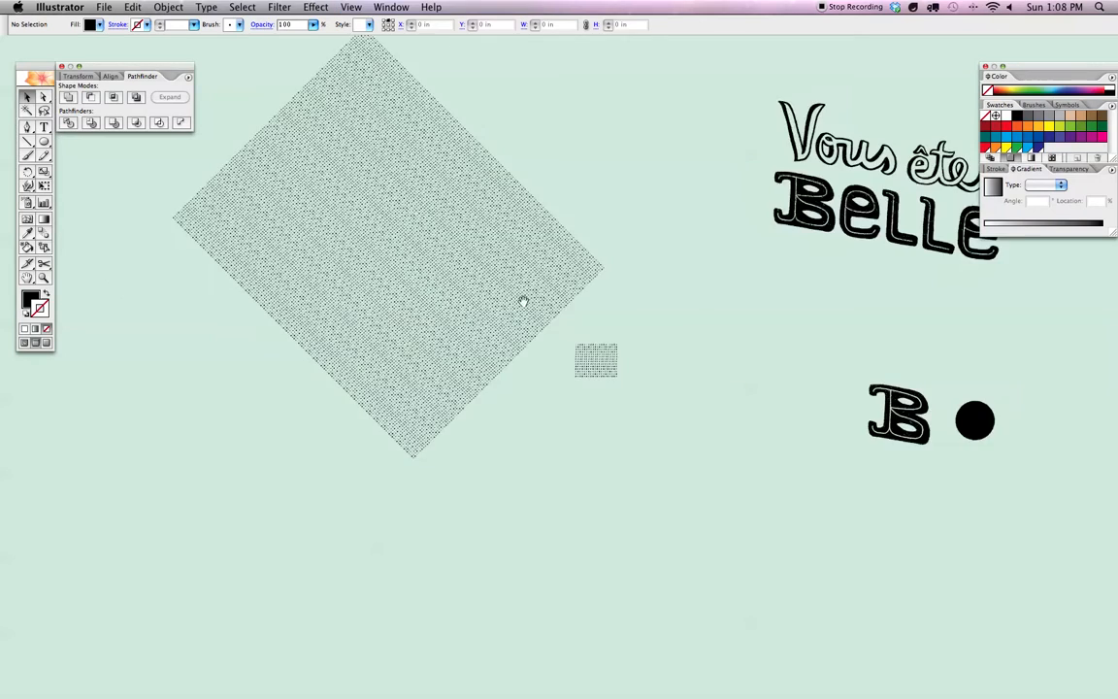
pyautogui.moveTo(608, 319); pyautogui.dragTo(668, 337)
pyautogui.press('super+plus')
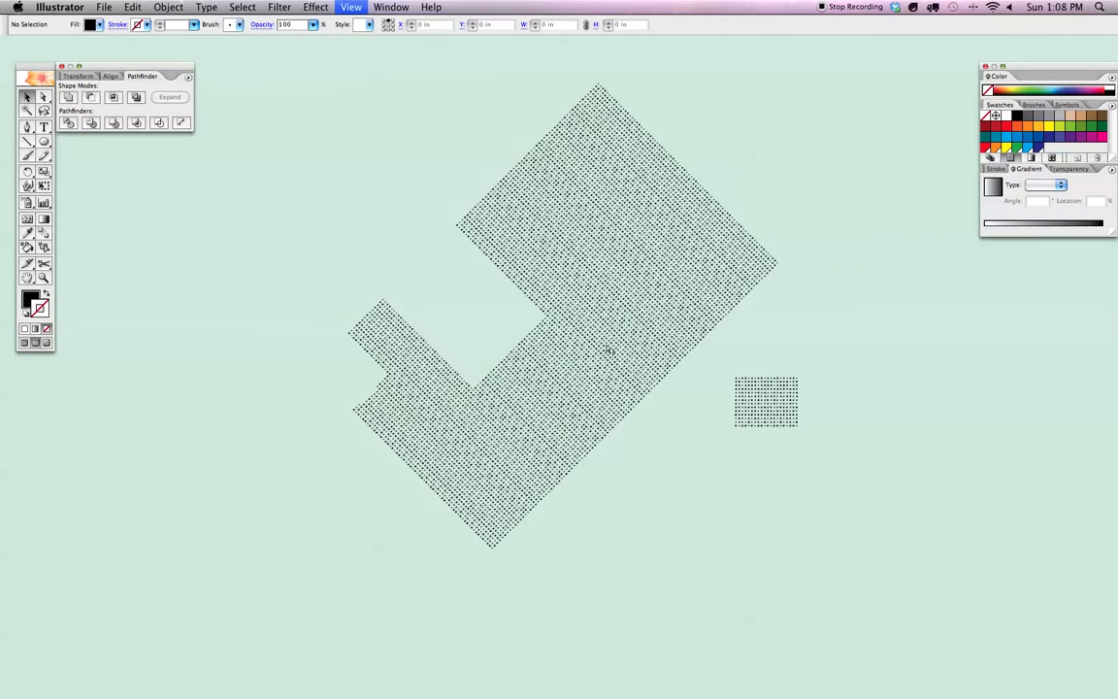
pyautogui.moveTo(816, 365); pyautogui.dragTo(598, 358)
pyautogui.moveTo(776, 359); pyautogui.dragTo(599, 374)
pyautogui.moveTo(707, 355); pyautogui.dragTo(467, 428)
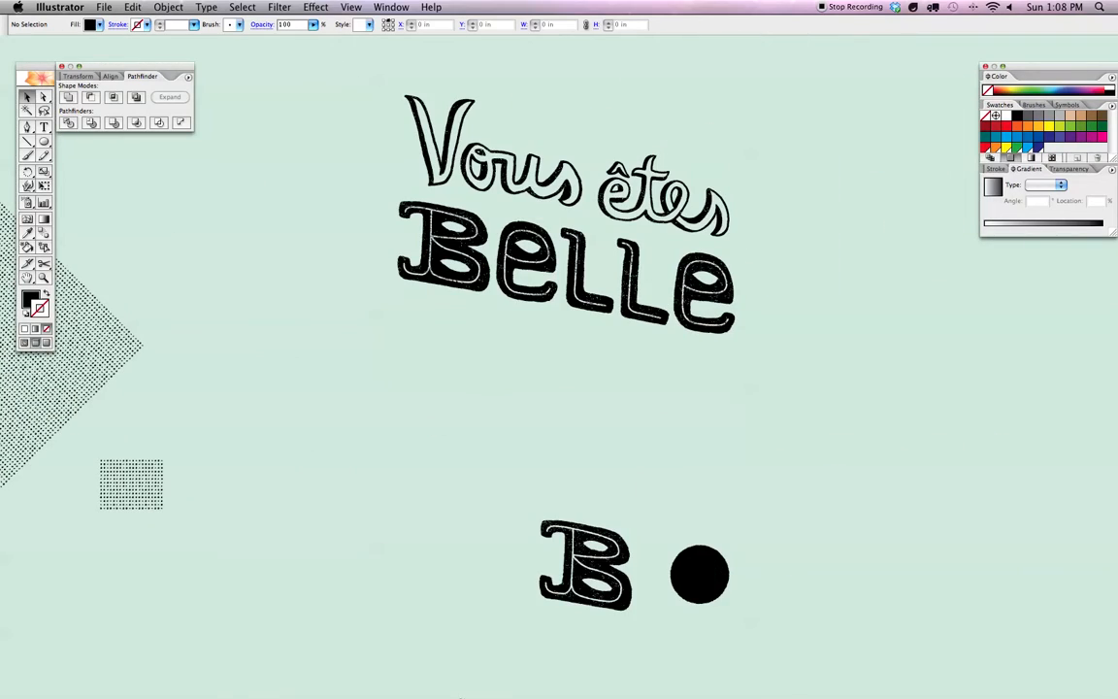
# Switch to Photoshop and show the color and small-dots layers in the BACKGROUND group, leaving small-dots selected
pyautogui.moveTo(471, 696)
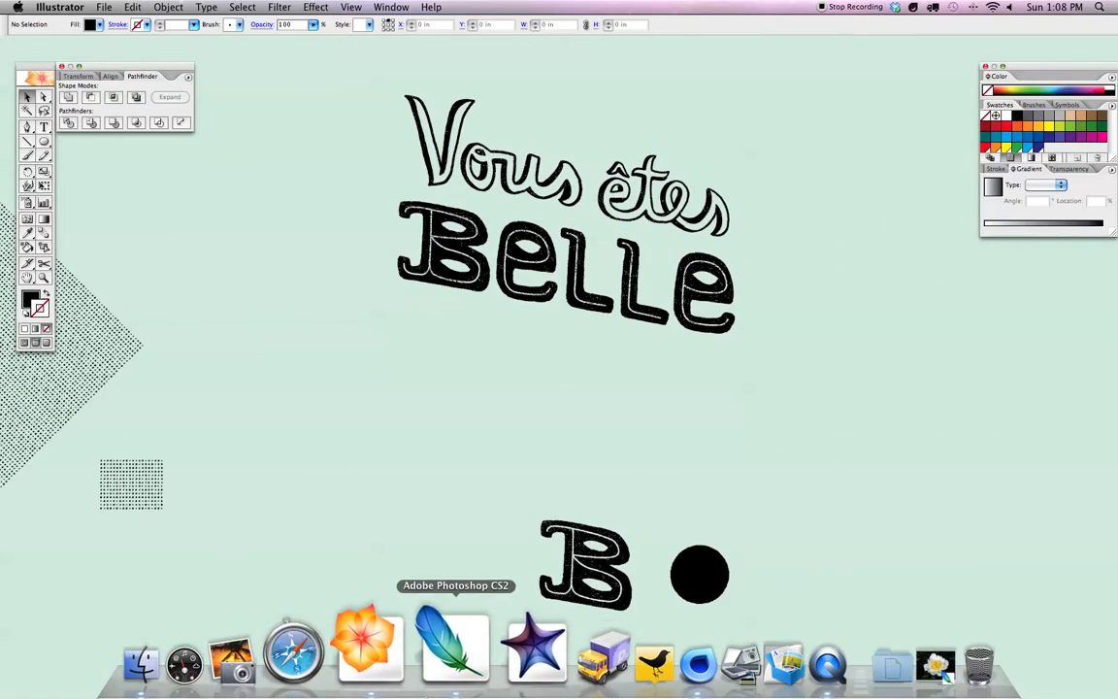
pyautogui.click(437, 680)
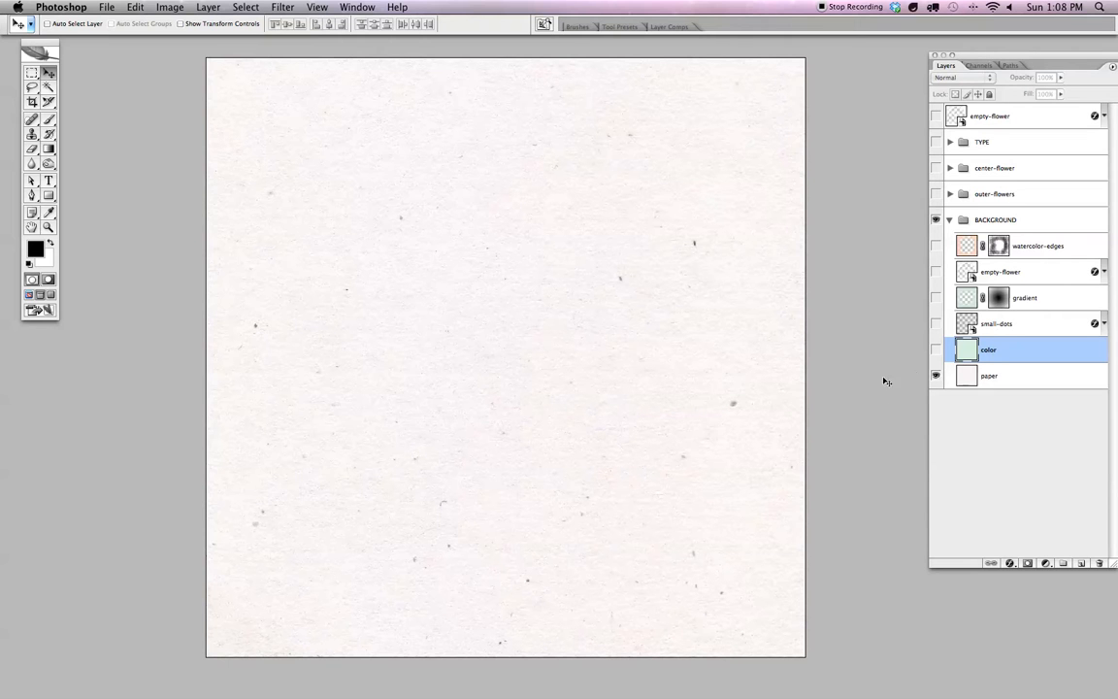
pyautogui.click(936, 351)
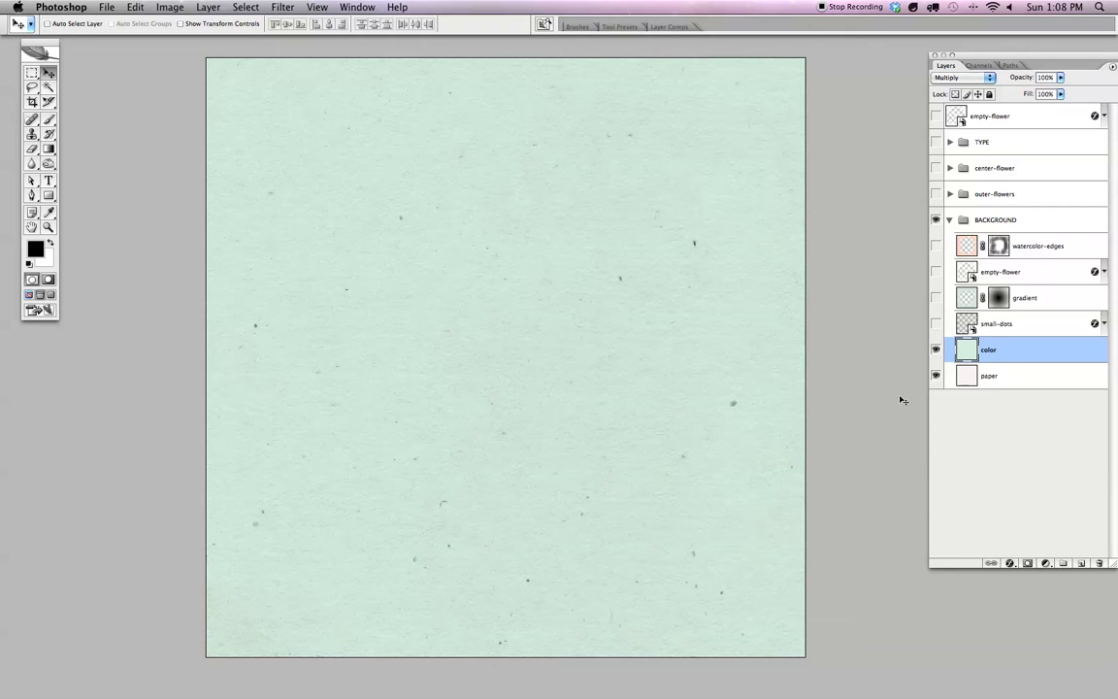
pyautogui.click(936, 327)
pyautogui.click(971, 326)
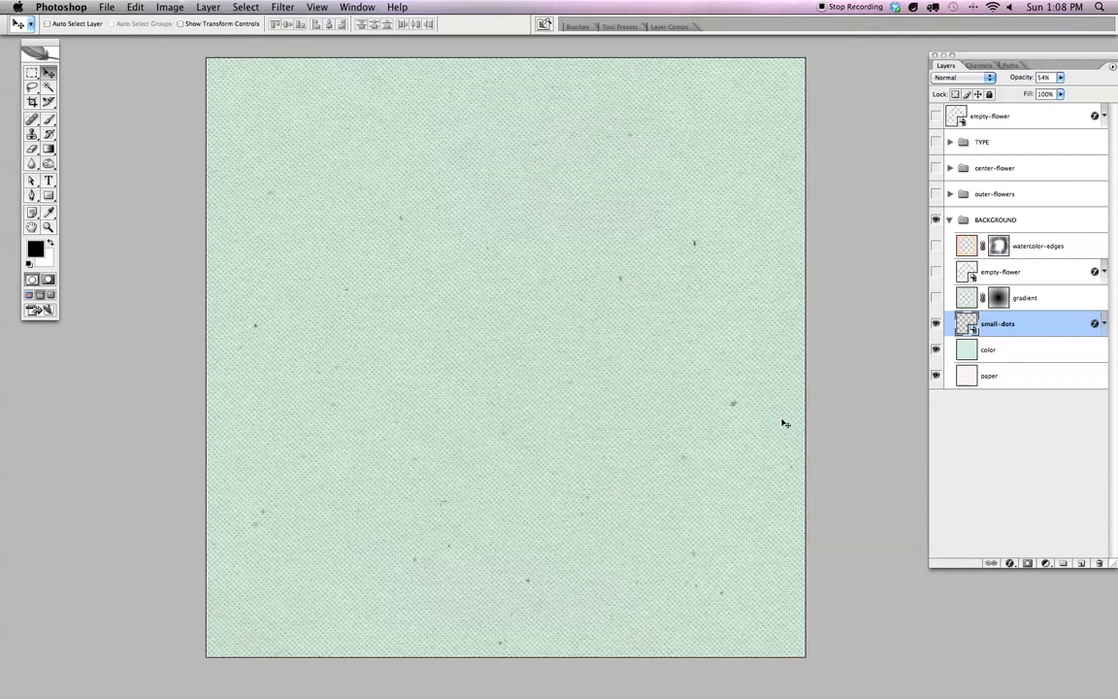
# Add a layer mask to the small-dots layer and draw a radial gradient on it from the centre towards the upper-right corner
pyautogui.click(1028, 565)
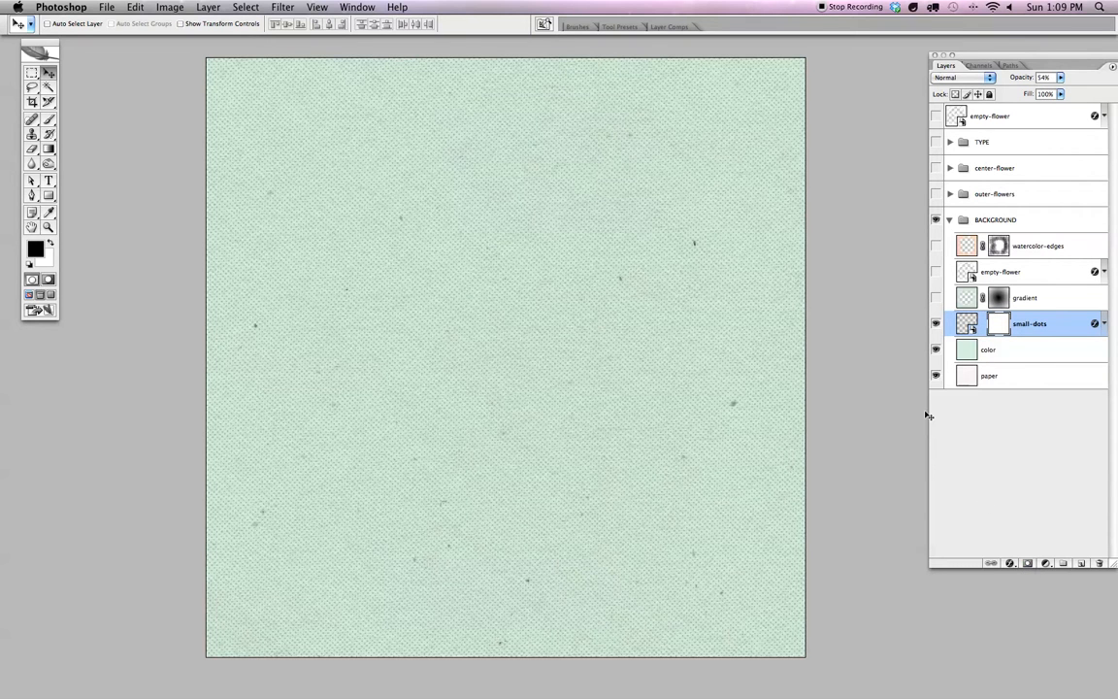
pyautogui.click(49, 148)
pyautogui.click(71, 147)
pyautogui.click(134, 25)
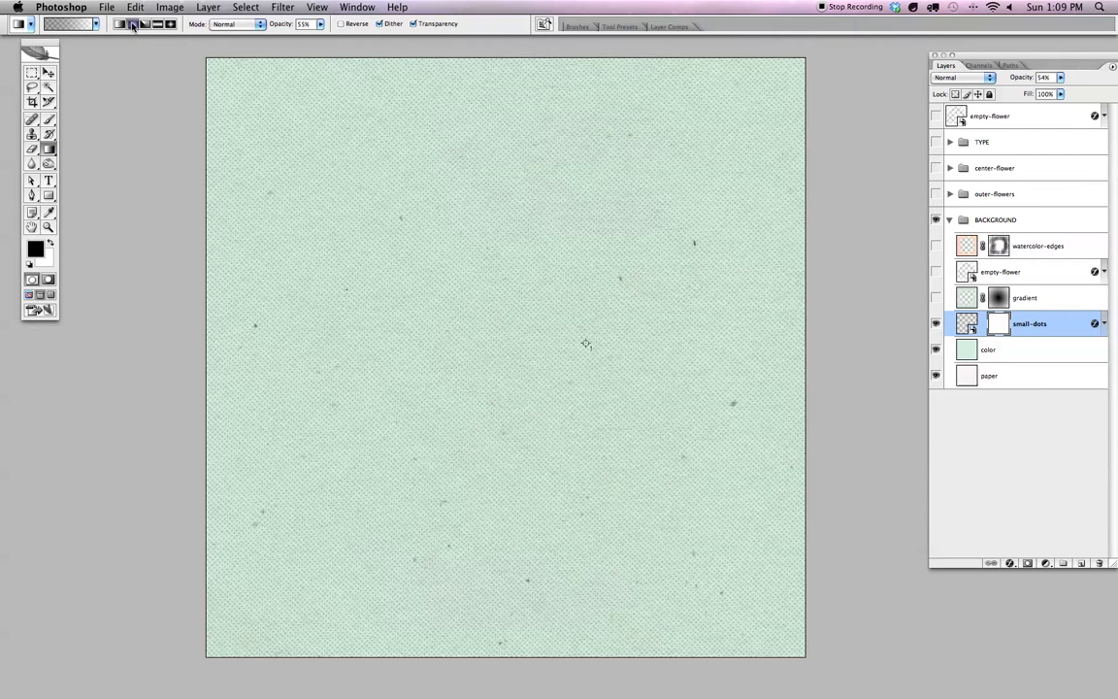
pyautogui.moveTo(503, 369); pyautogui.dragTo(786, 100)
# Set the gradient opacity to 100% and redraw the radial gradient on the small-dots mask from the canvas centre outward
pyautogui.moveTo(313, 25); pyautogui.dragTo(290, 24)
pyautogui.write('100')
pyautogui.press('Return')
pyautogui.moveTo(512, 356); pyautogui.dragTo(650, 264)
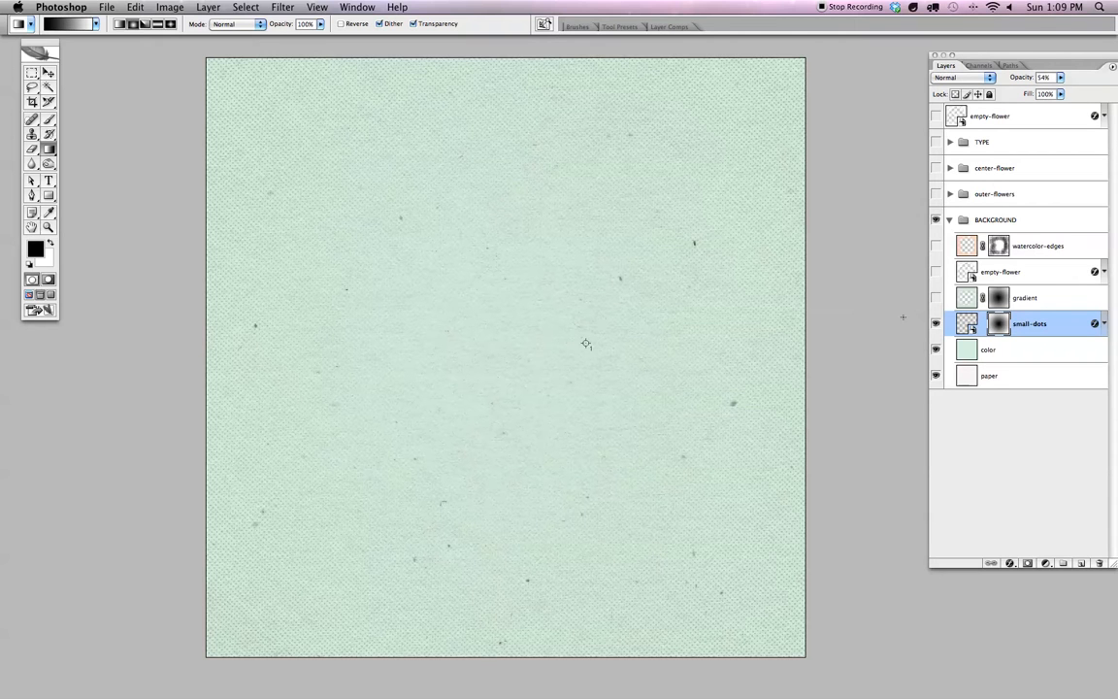
# Show the gradient and watercolor-edges layers in the BACKGROUND group, with the gradient layer selected
pyautogui.click(936, 298)
pyautogui.click(950, 297)
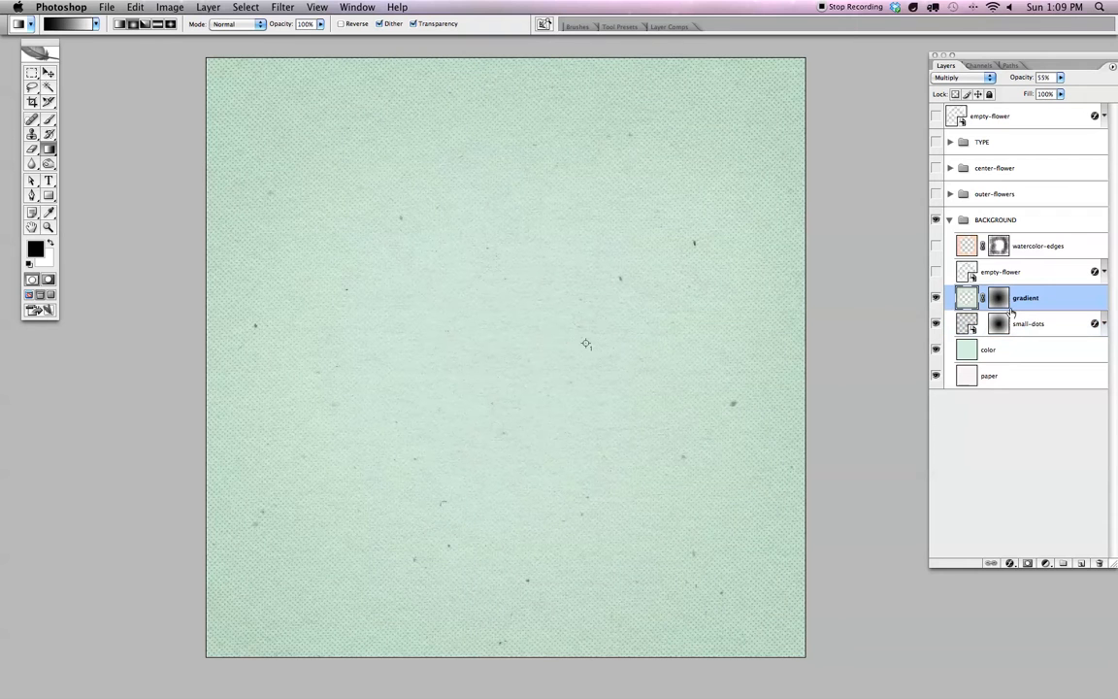
pyautogui.click(936, 246)
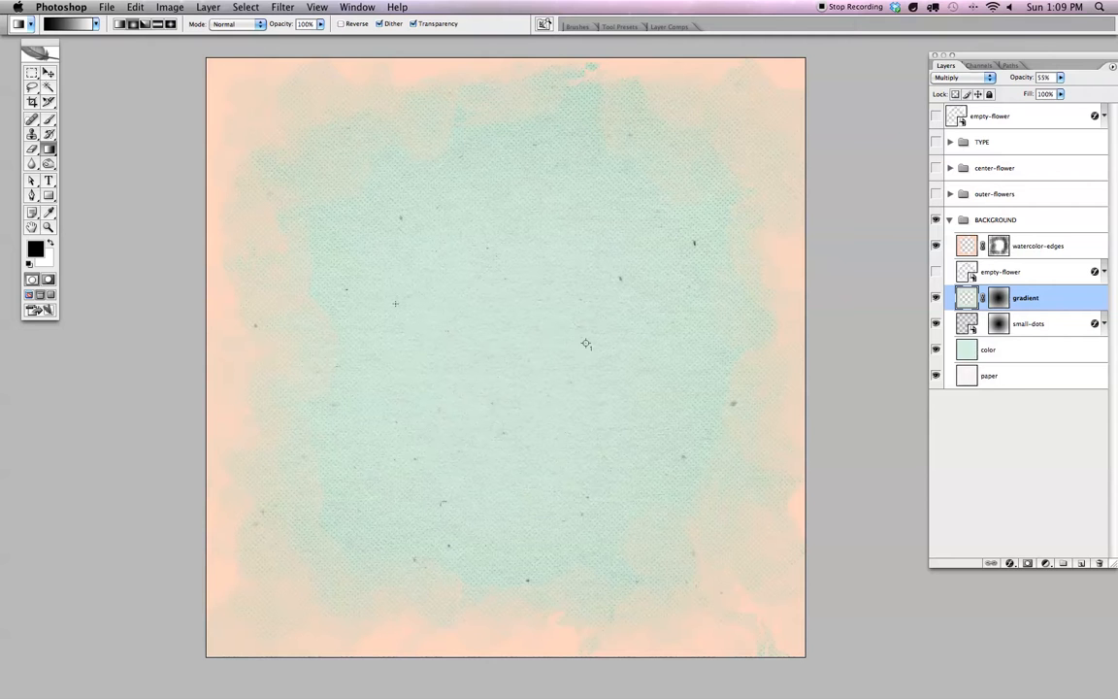
# Choose a rough-edged sampled paint brush at 1399 px and make the watercolor-edges layer mask the painting target
pyautogui.press('b')
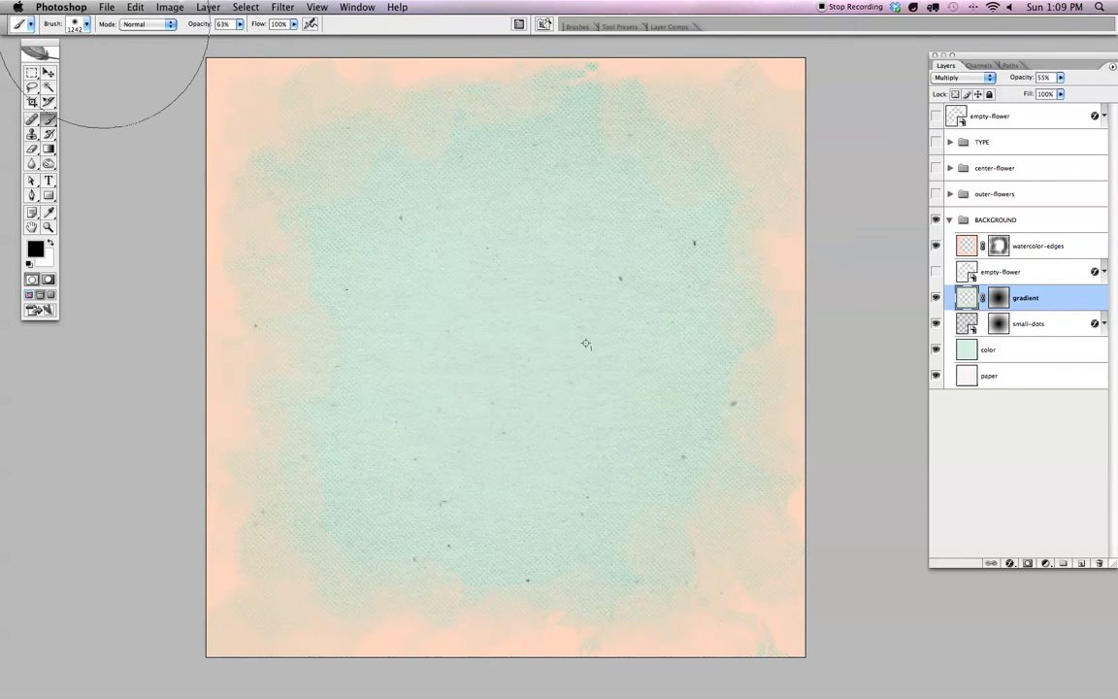
pyautogui.click(80, 24)
pyautogui.moveTo(203, 143); pyautogui.dragTo(197, 291)
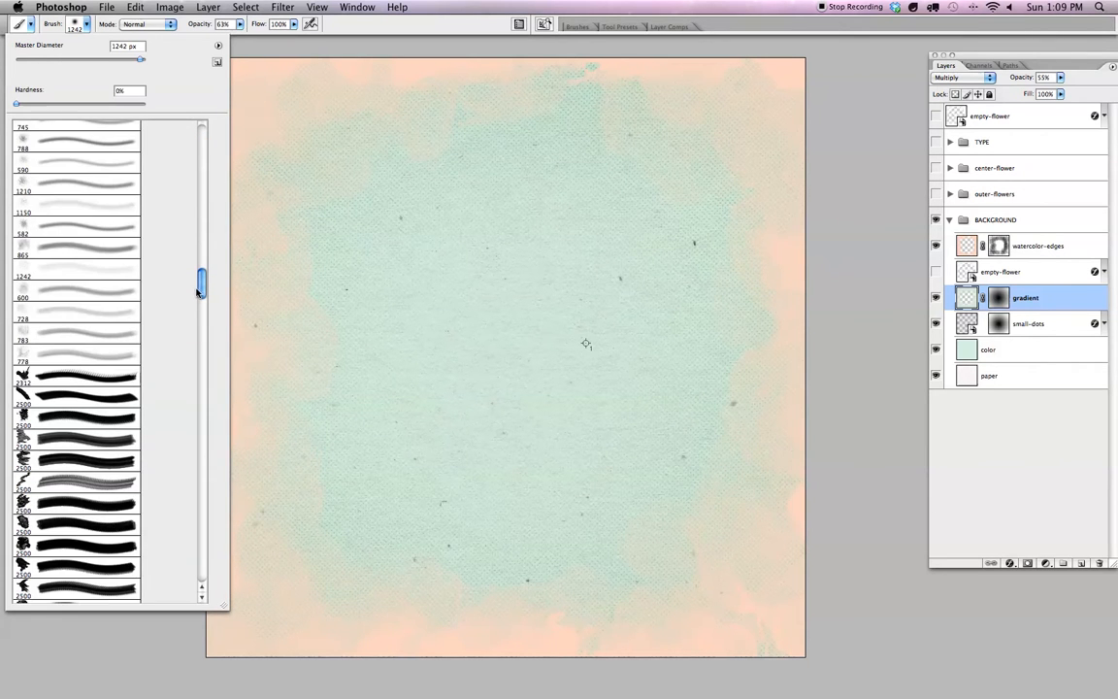
pyautogui.click(105, 506)
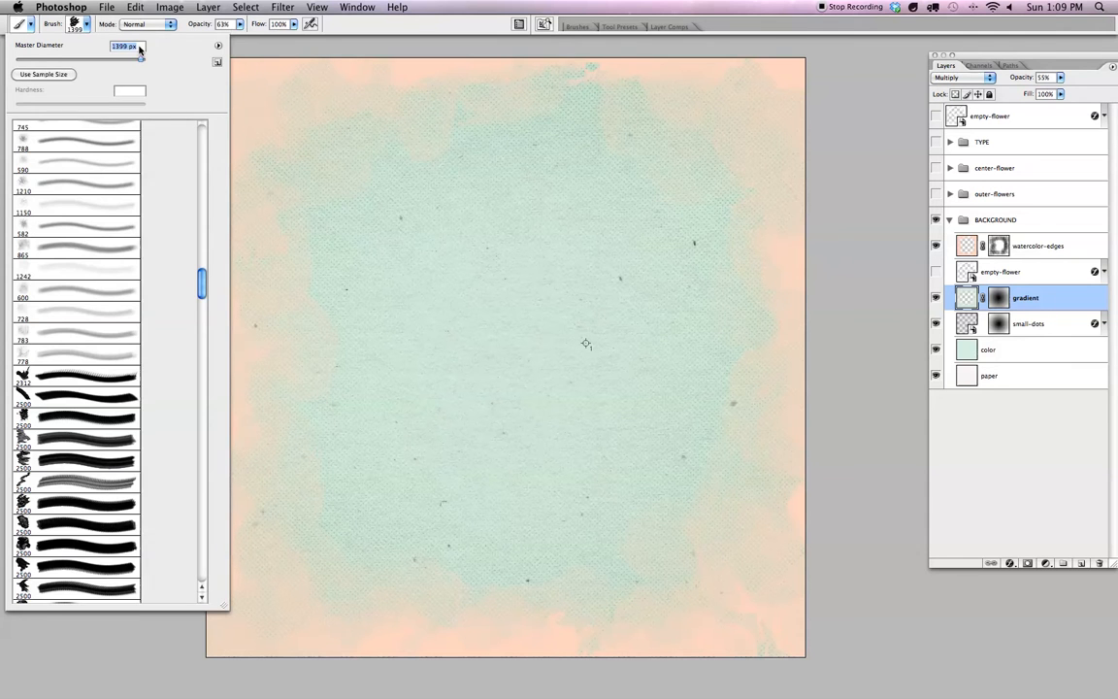
pyautogui.click(78, 25)
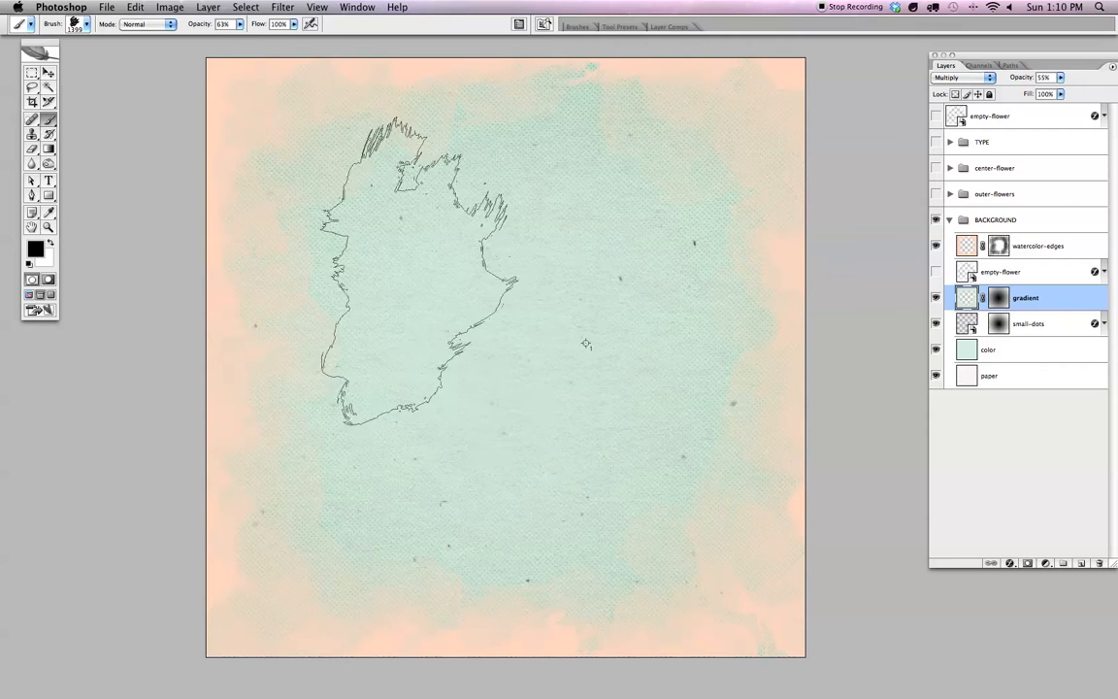
pyautogui.moveTo(456, 452); pyautogui.dragTo(461, 443)
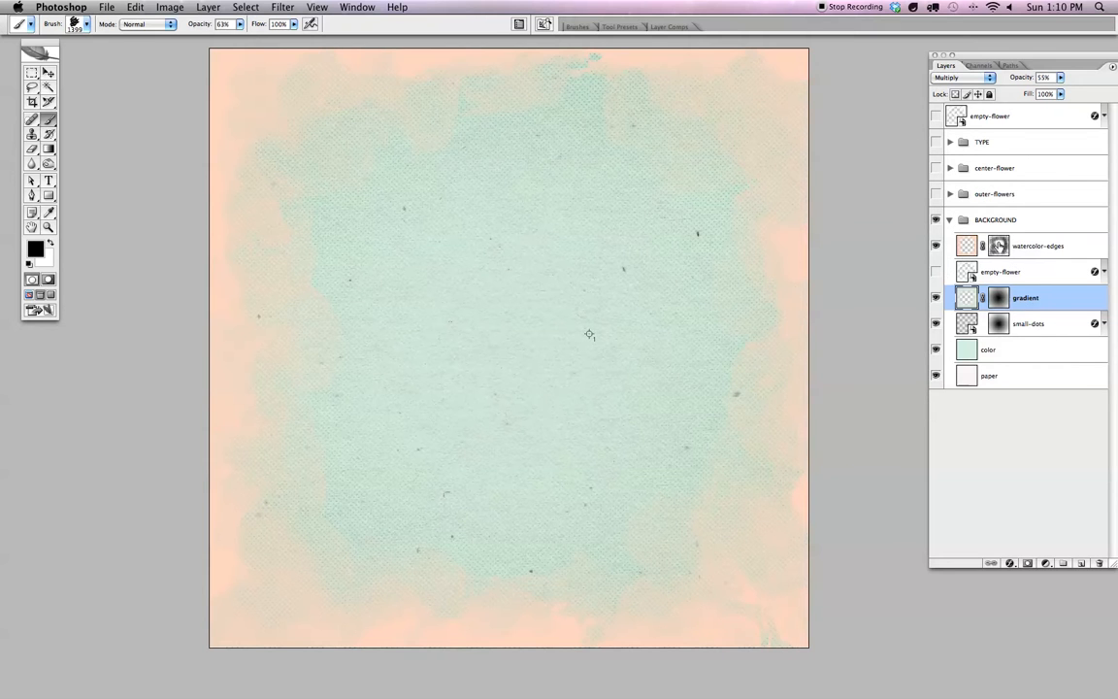
pyautogui.click(1000, 246)
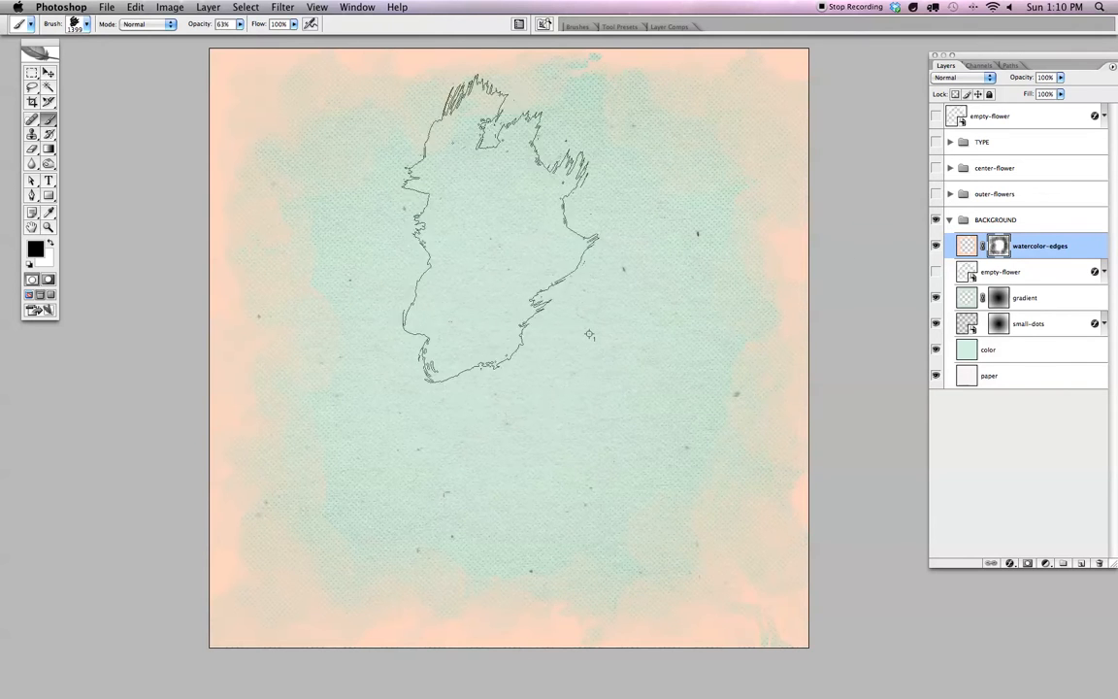
# Switch to the peony-2.psd document in full-screen view and leave only Layer 0 copy 5 shown and selected
pyautogui.click(48, 73)
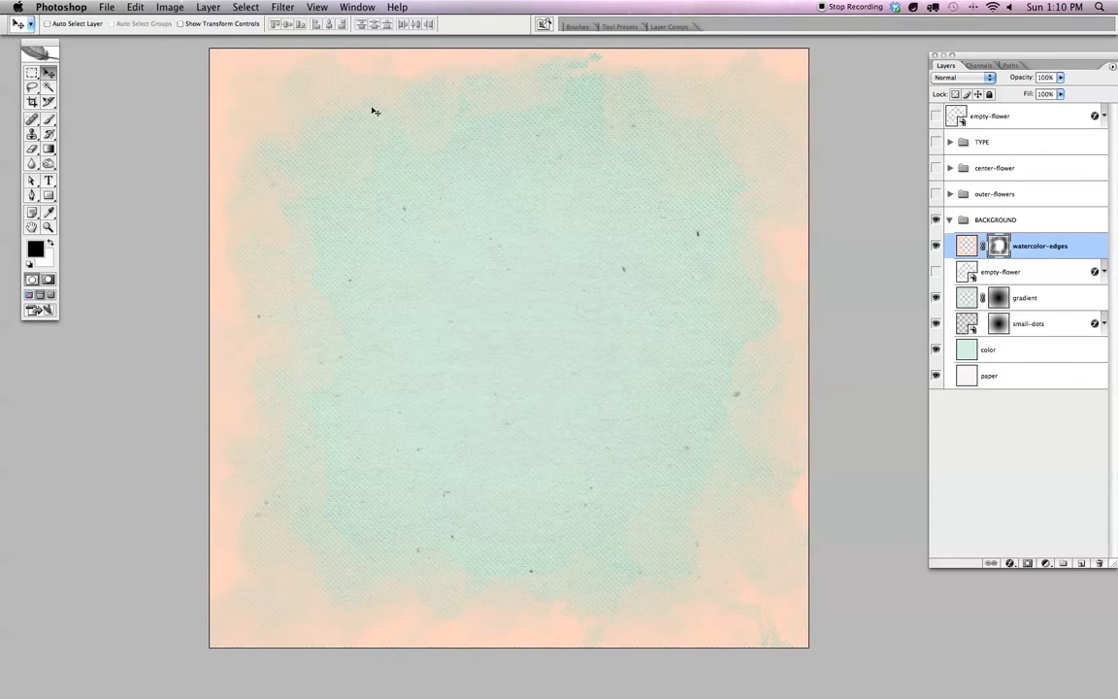
pyautogui.click(356, 6)
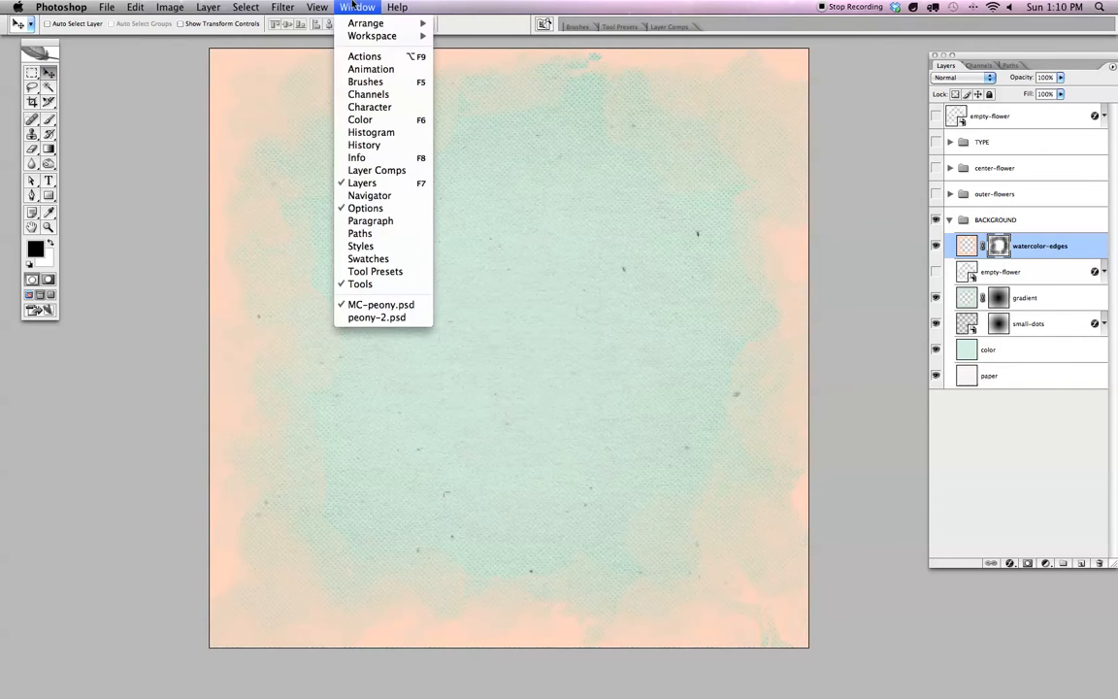
pyautogui.click(420, 320)
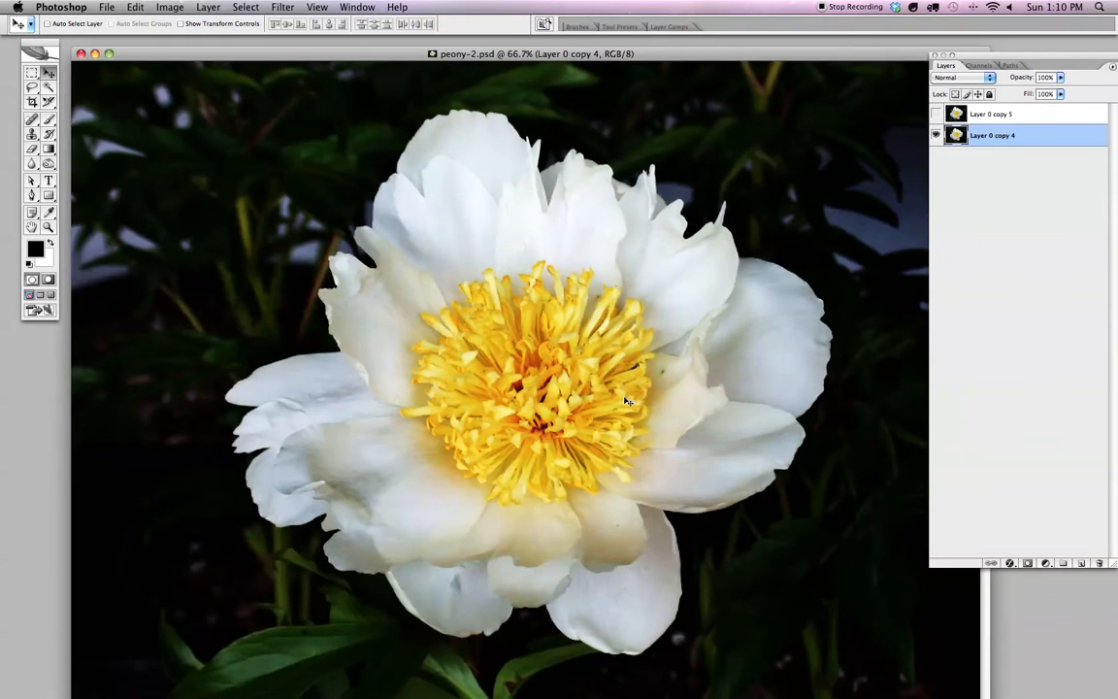
pyautogui.press('f')
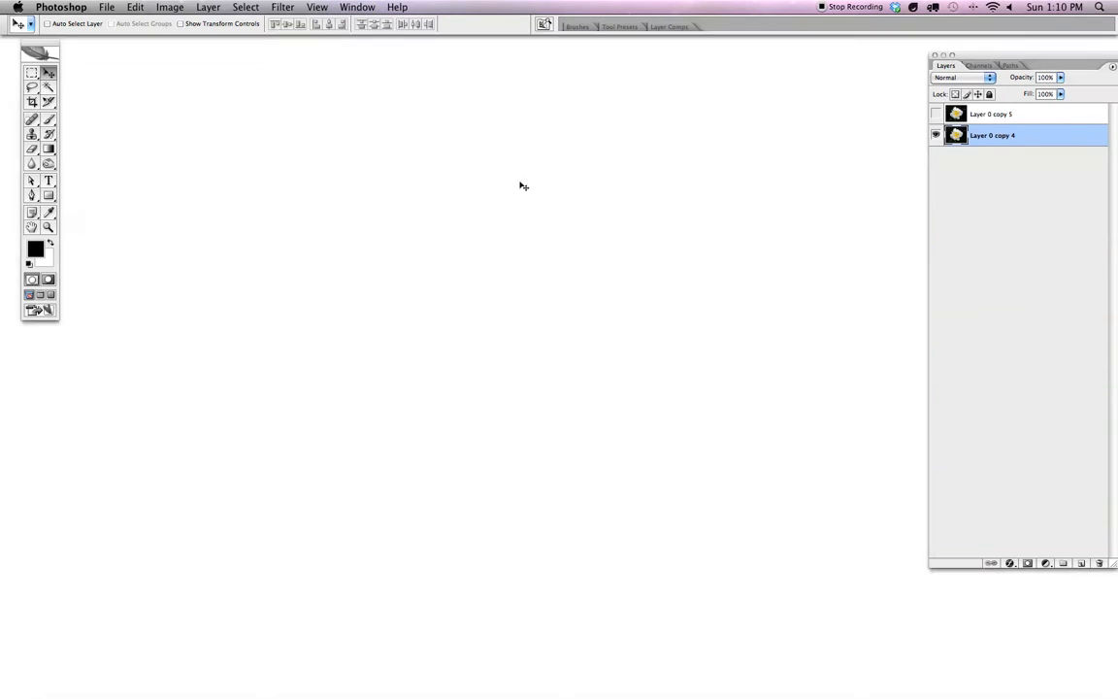
pyautogui.moveTo(687, 294); pyautogui.dragTo(669, 287)
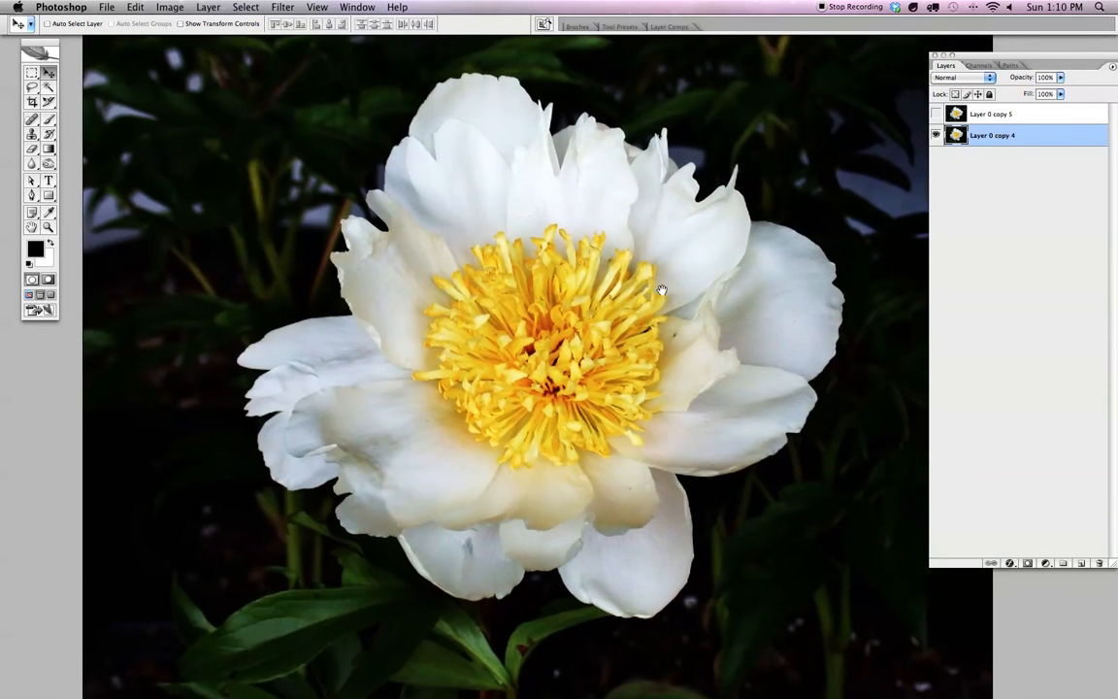
pyautogui.click(936, 135)
pyautogui.click(936, 115)
pyautogui.click(980, 115)
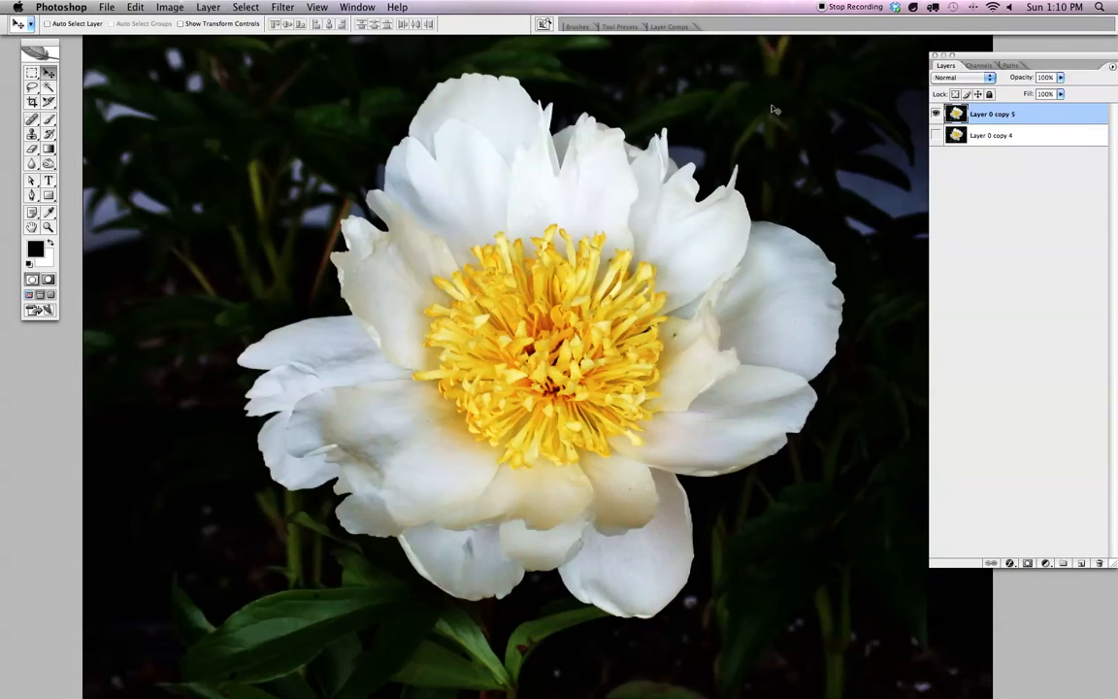
# Apply a Color Halftone filter to the peony photo with a 4-pixel maximum radius and channel angles of 108, 162, 90 and 45
pyautogui.click(281, 6)
pyautogui.moveTo(359, 179)
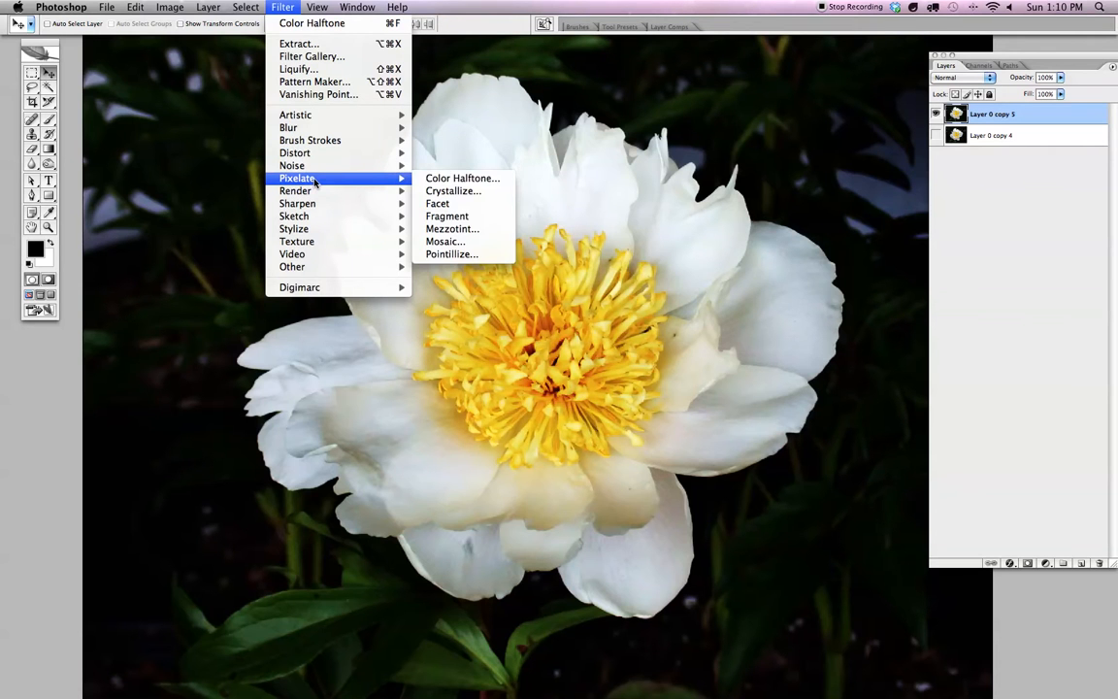
pyautogui.click(454, 178)
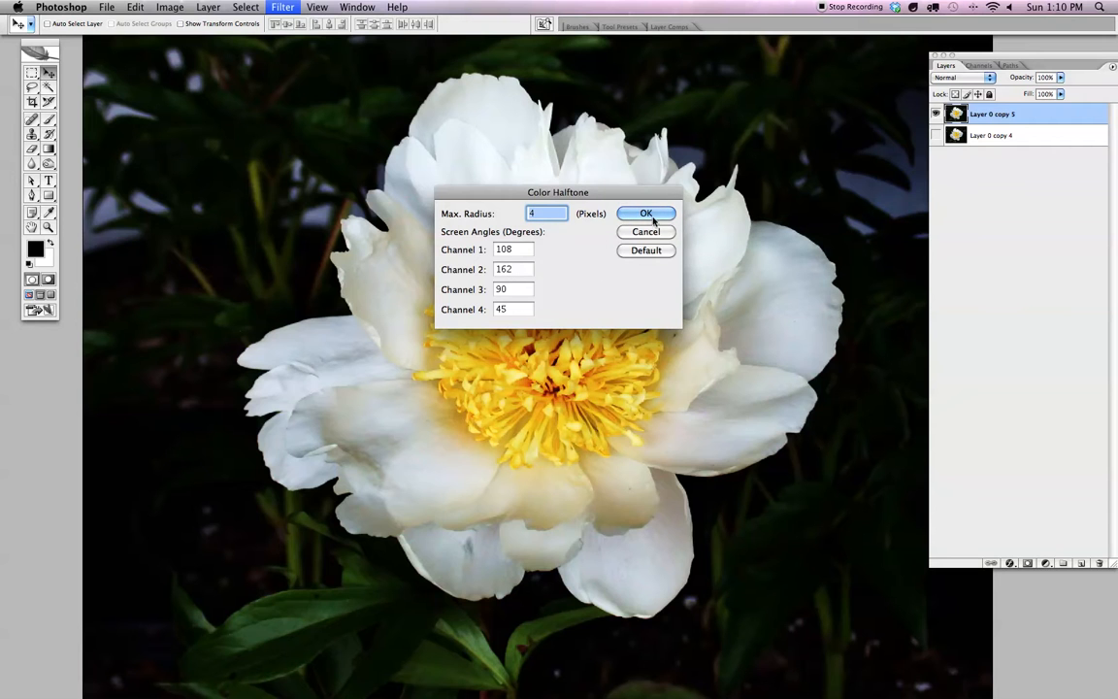
pyautogui.click(650, 216)
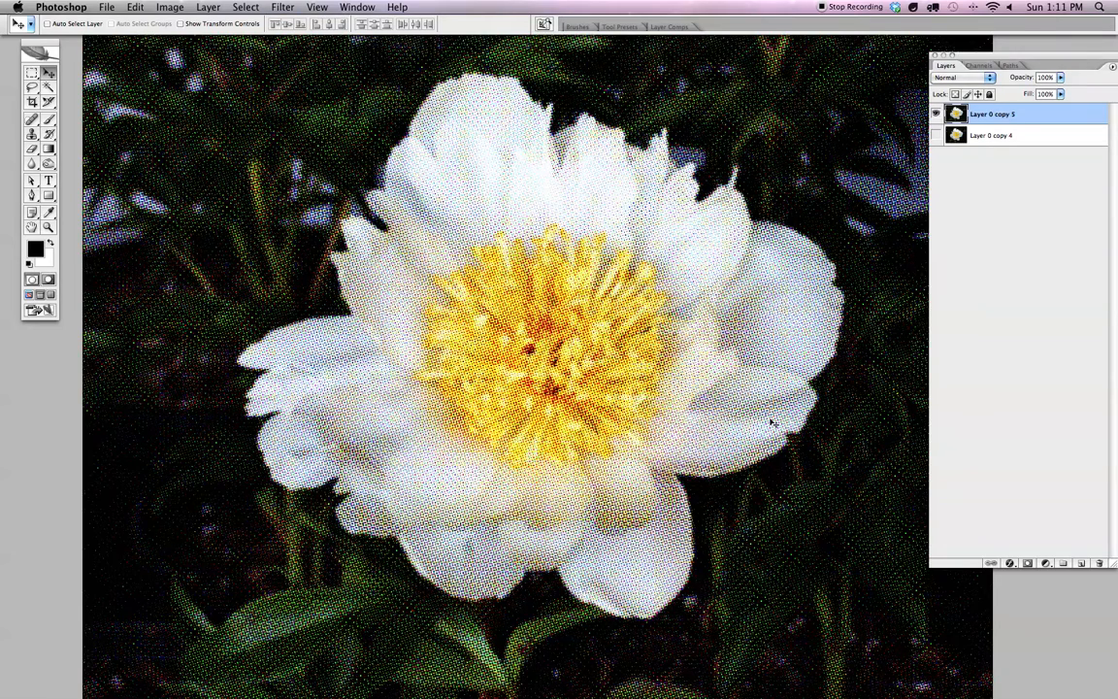
# Examine the coloured dots around the flower's centre up close, and undo the Color Halftone filter
pyautogui.press('super+equal')
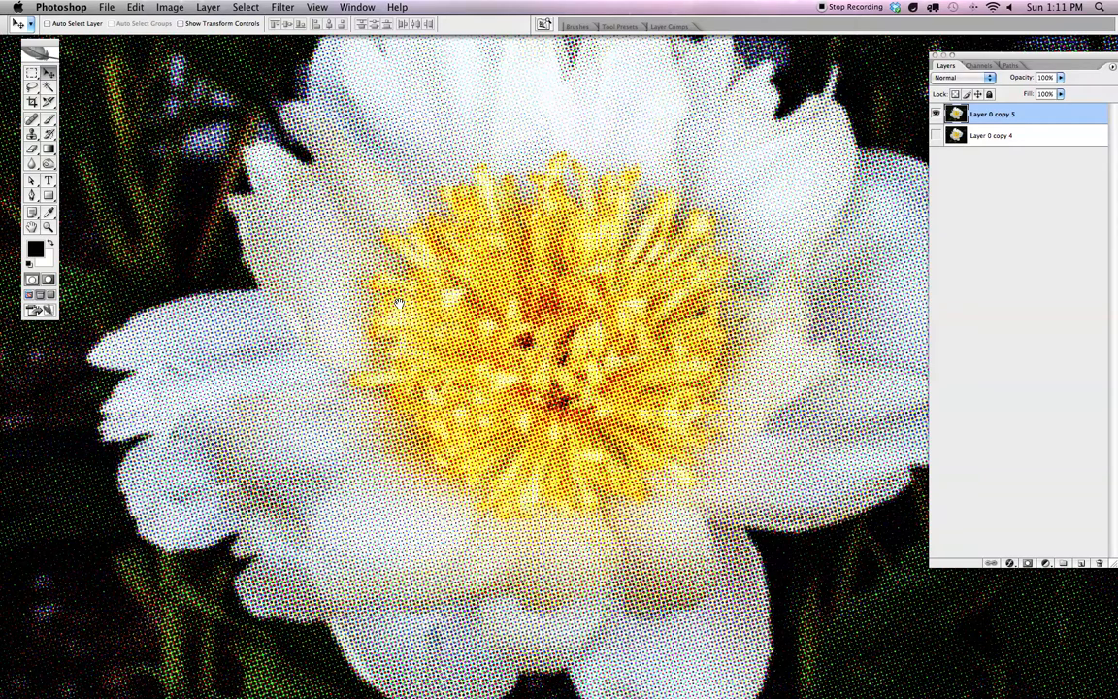
pyautogui.scroll(3, 344, 280)
pyautogui.hscroll(3, 345, 280)
pyautogui.moveTo(392, 357); pyautogui.dragTo(395, 356)
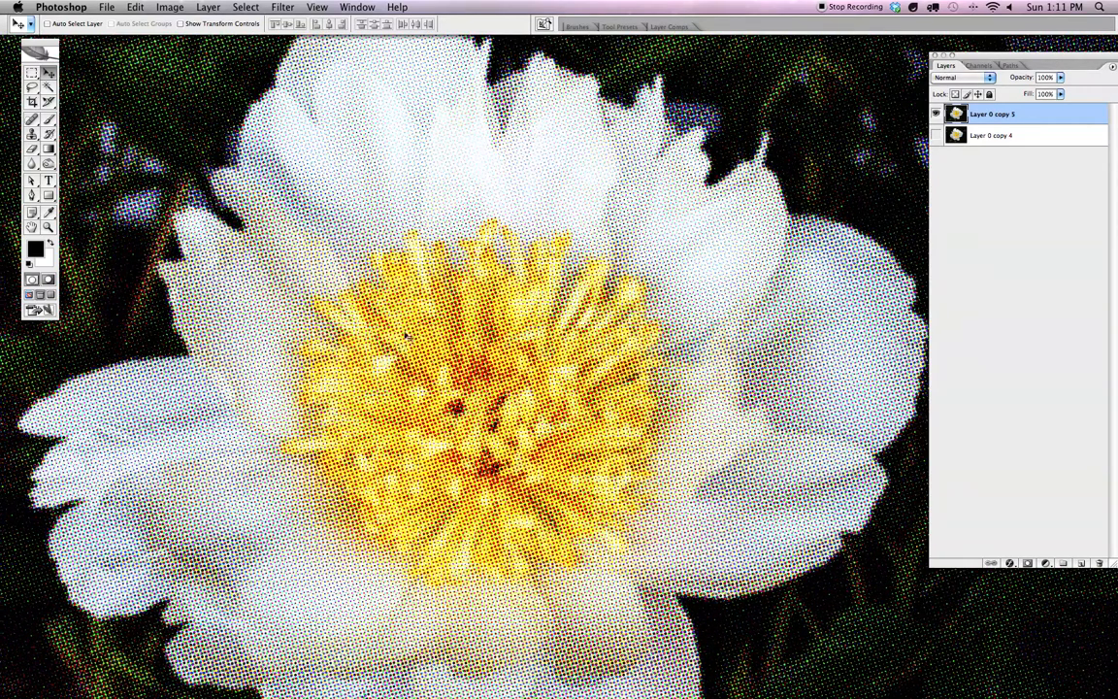
pyautogui.press('super+0')
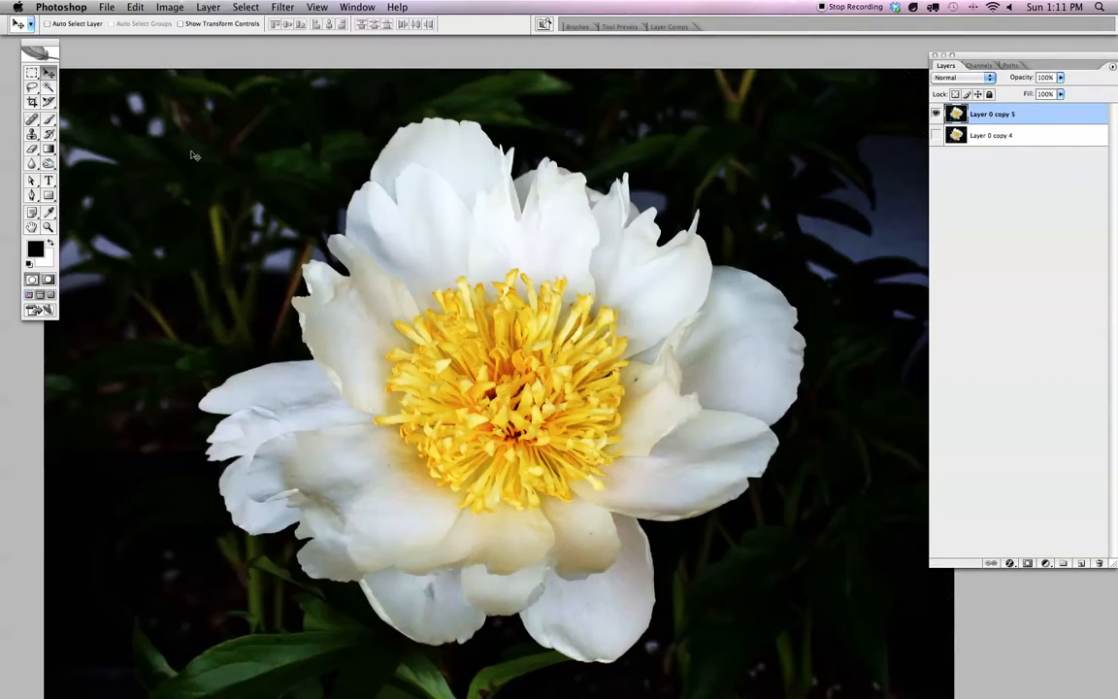
# Convert the peony image to Grayscale mode
pyautogui.click(170, 7)
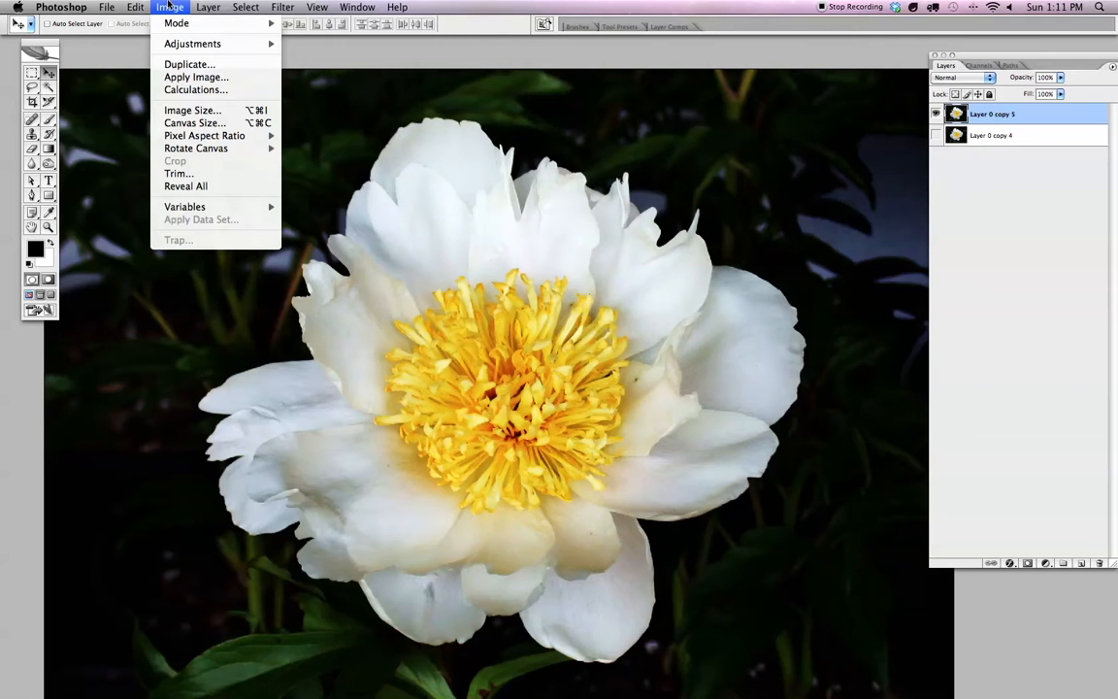
pyautogui.moveTo(175, 23)
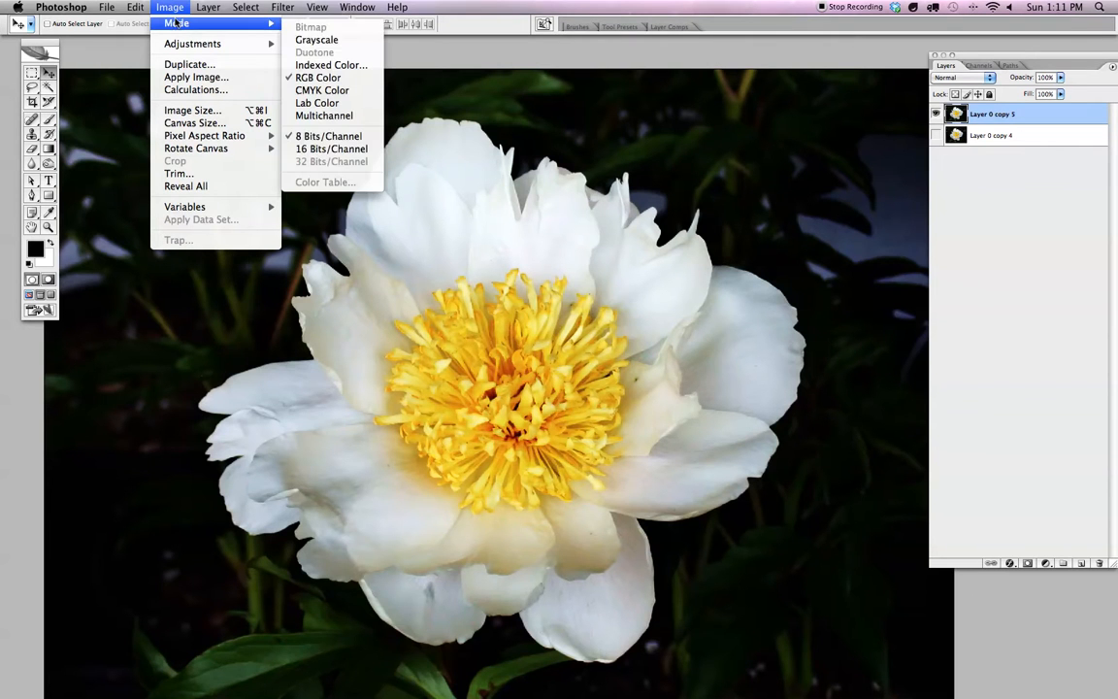
pyautogui.click(317, 43)
pyautogui.click(927, 256)
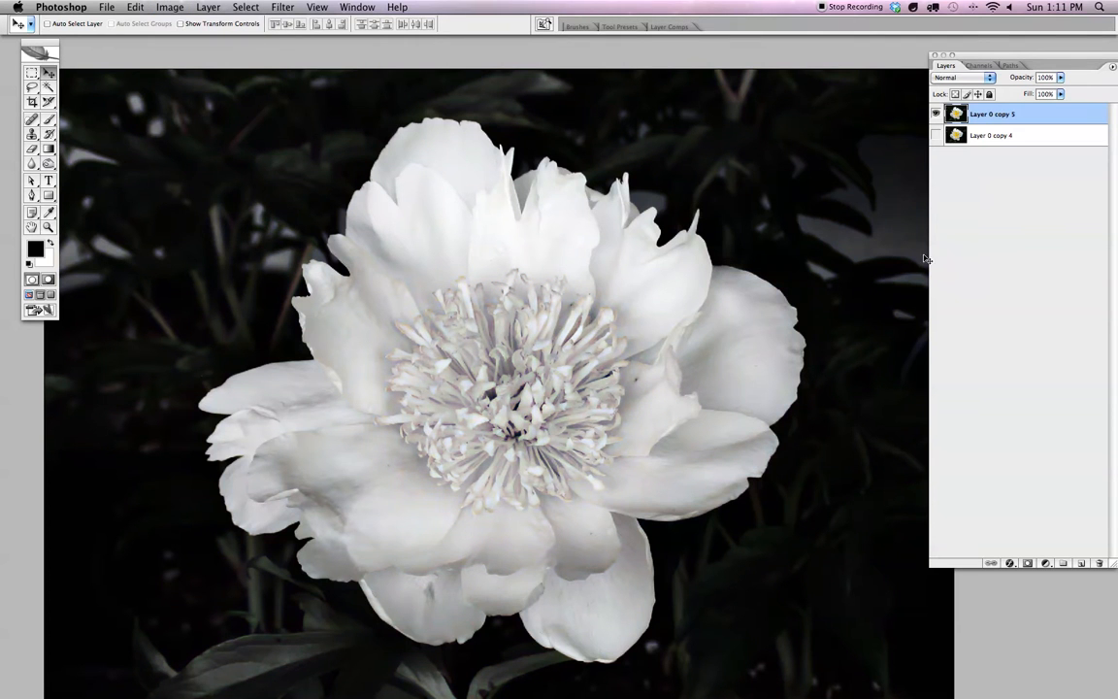
# Flatten the peony image and convert it to Bitmap mode at 300 pixels/inch output using the Halftone Screen method
pyautogui.click(170, 7)
pyautogui.moveTo(177, 23)
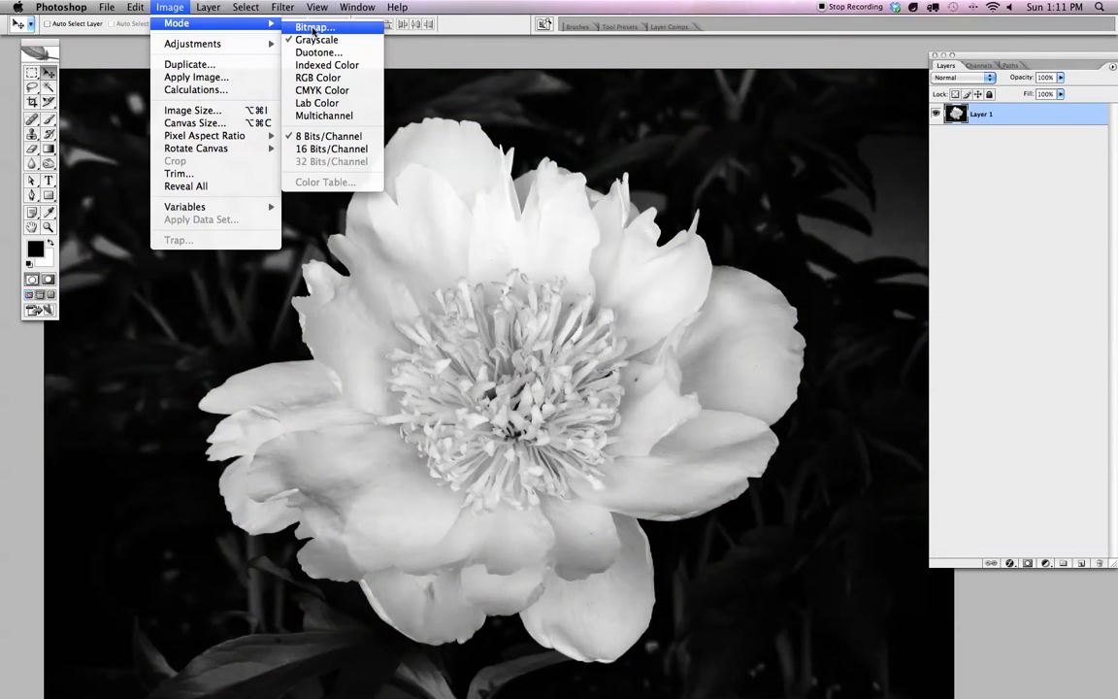
pyautogui.click(312, 27)
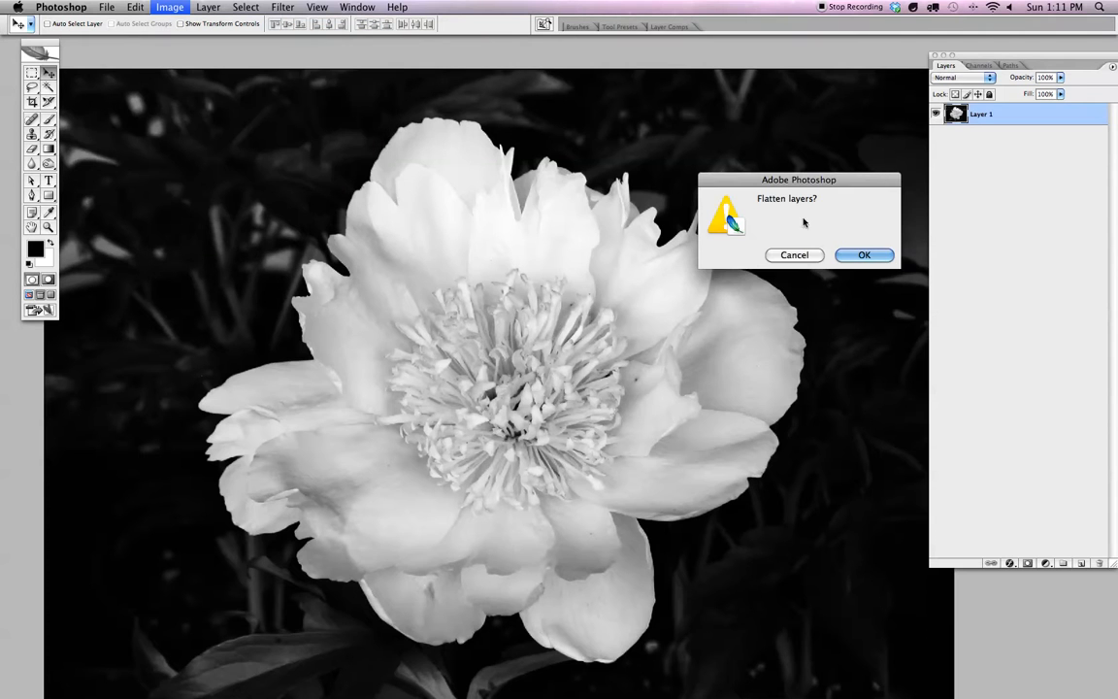
pyautogui.click(860, 253)
pyautogui.moveTo(825, 287); pyautogui.dragTo(508, 150)
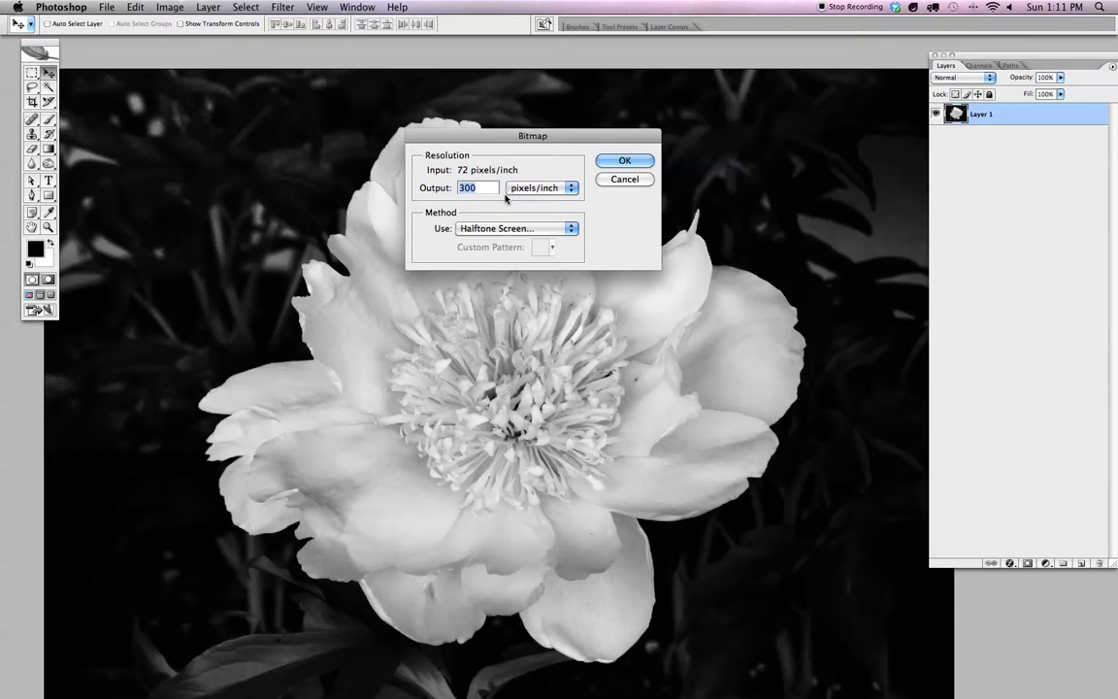
pyautogui.click(499, 229)
pyautogui.click(505, 229)
pyautogui.click(490, 231)
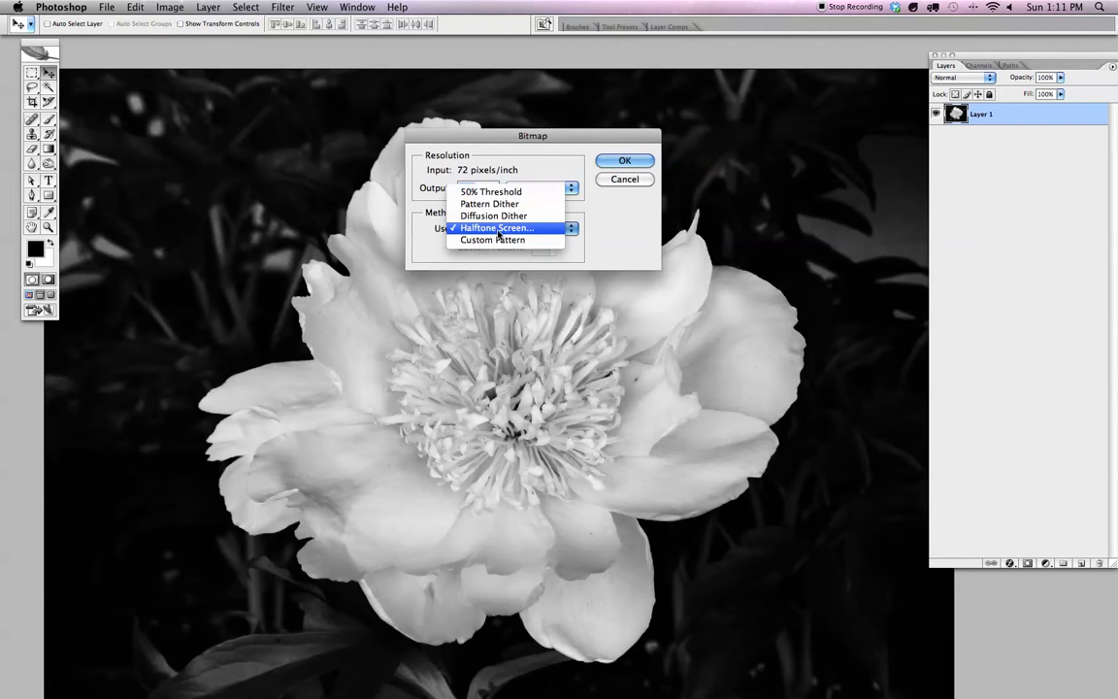
pyautogui.click(498, 229)
pyautogui.press('Return')
# Apply the halftone screen with a frequency of 25 lines/inch, a 45-degree angle and the Round shape
pyautogui.moveTo(803, 297); pyautogui.dragTo(669, 124)
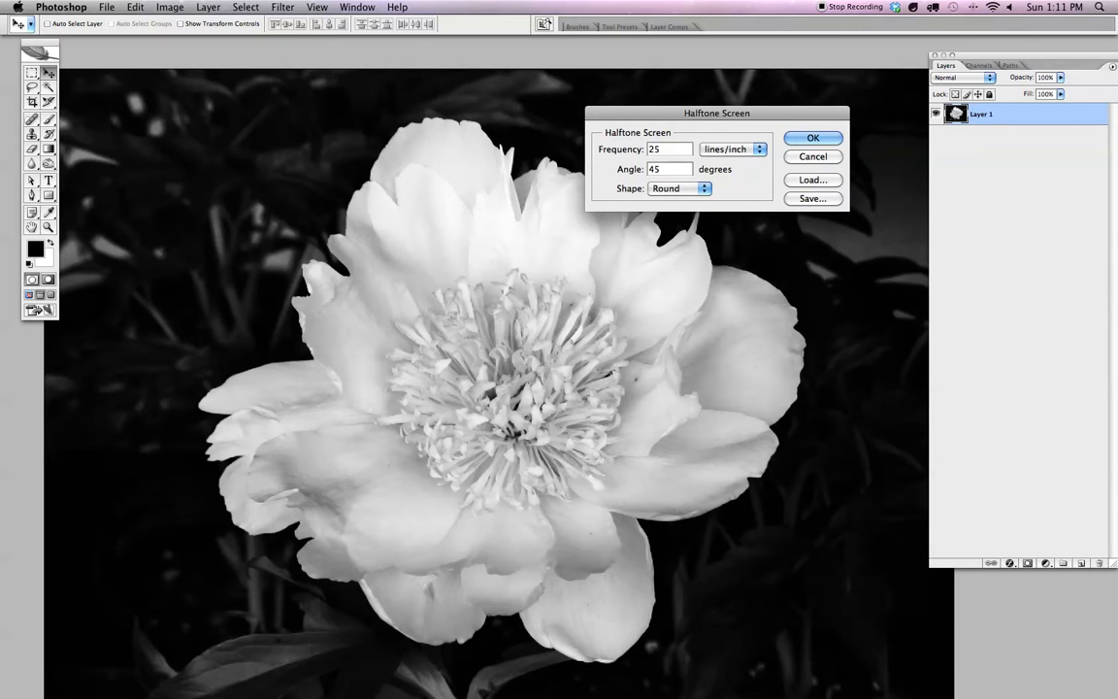
pyautogui.click(664, 189)
pyautogui.click(609, 197)
pyautogui.click(672, 189)
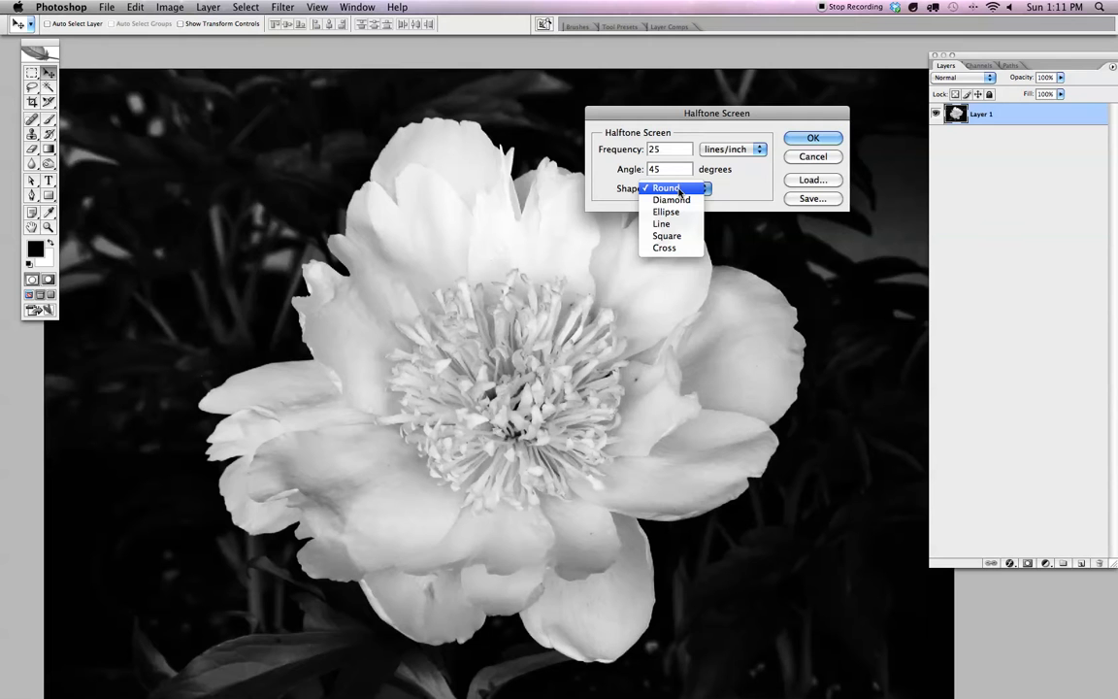
pyautogui.click(682, 193)
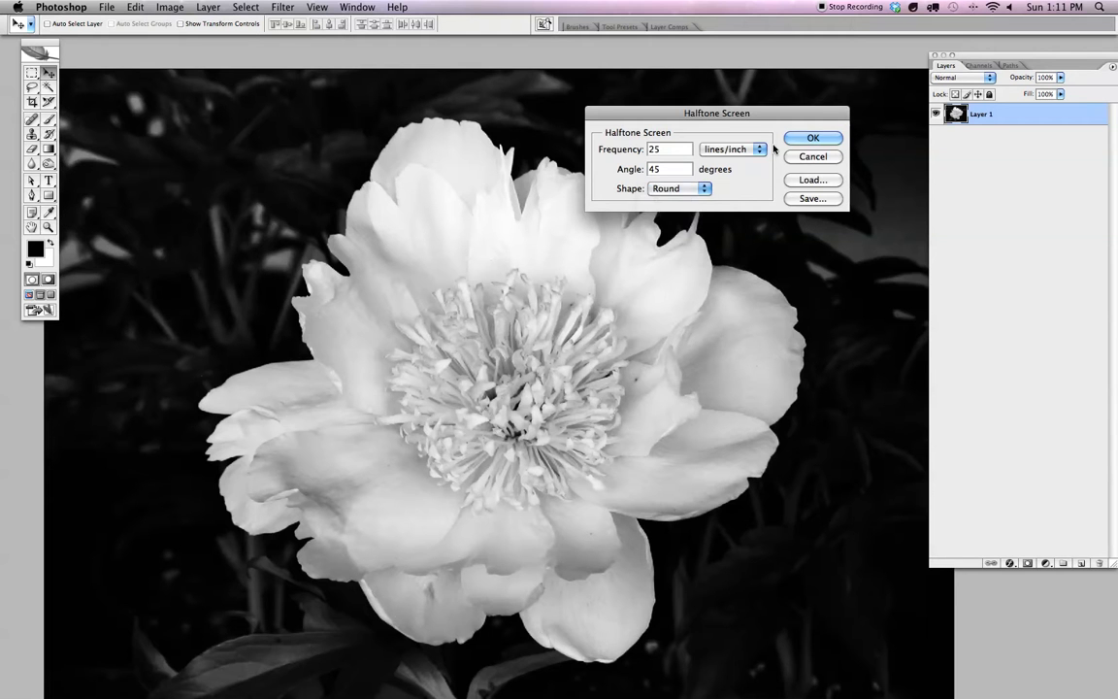
pyautogui.click(814, 138)
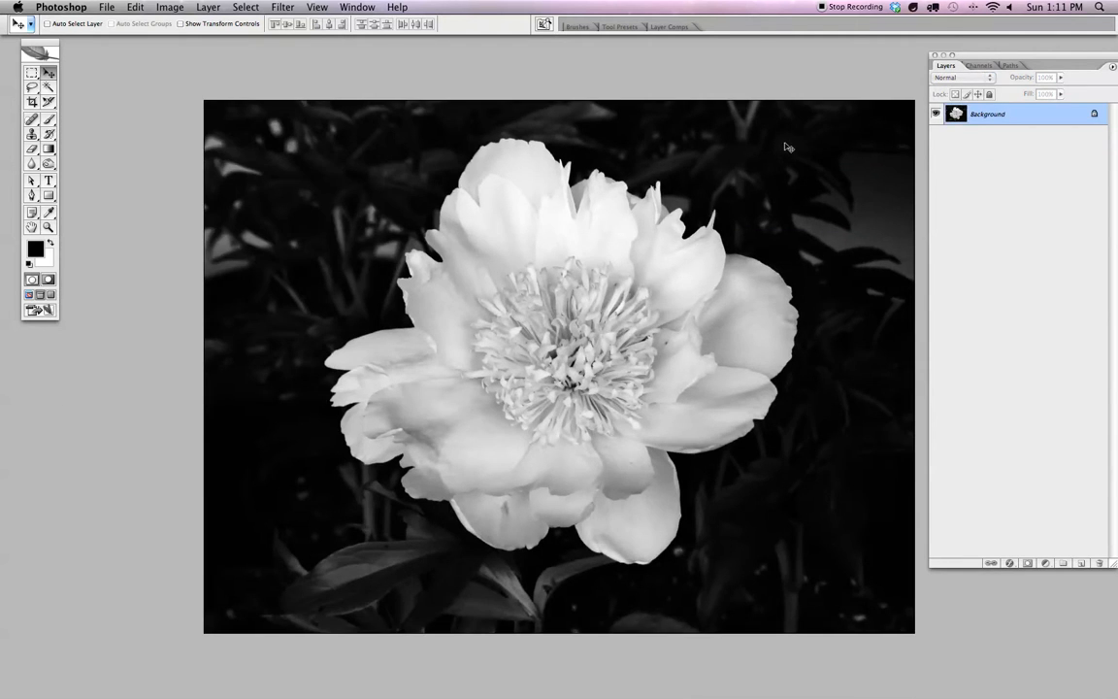
# Examine the black-and-white halftone dots at the peony's centre up close and across the whole flower
pyautogui.press('super+equal')
pyautogui.press('super+equal')
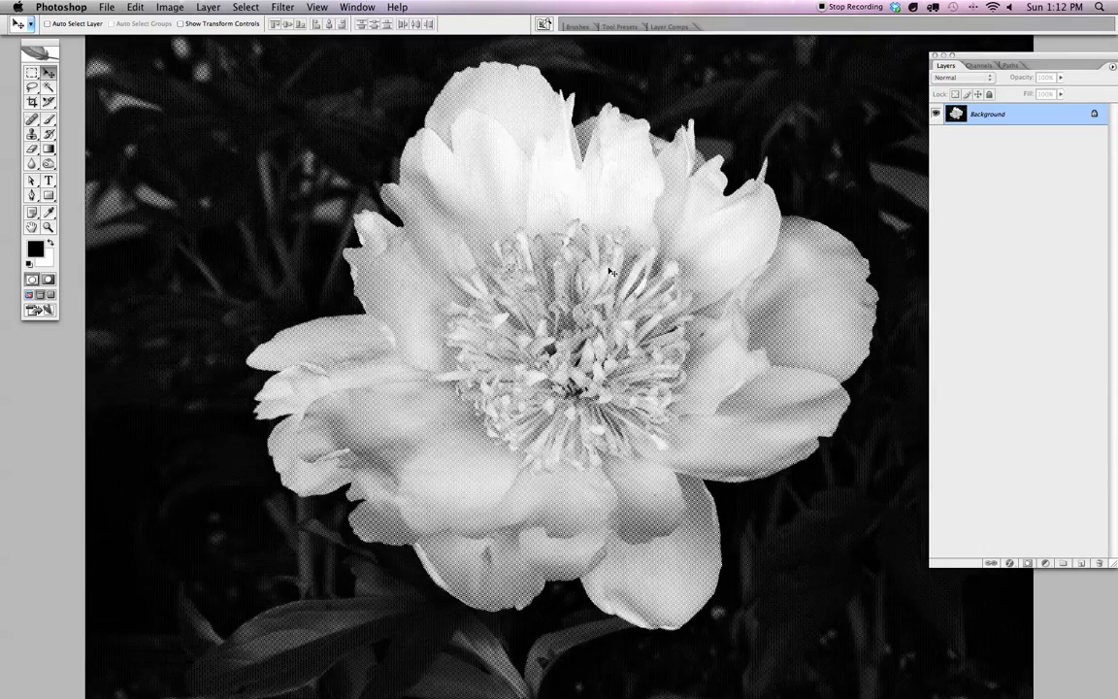
pyautogui.press('super+equal')
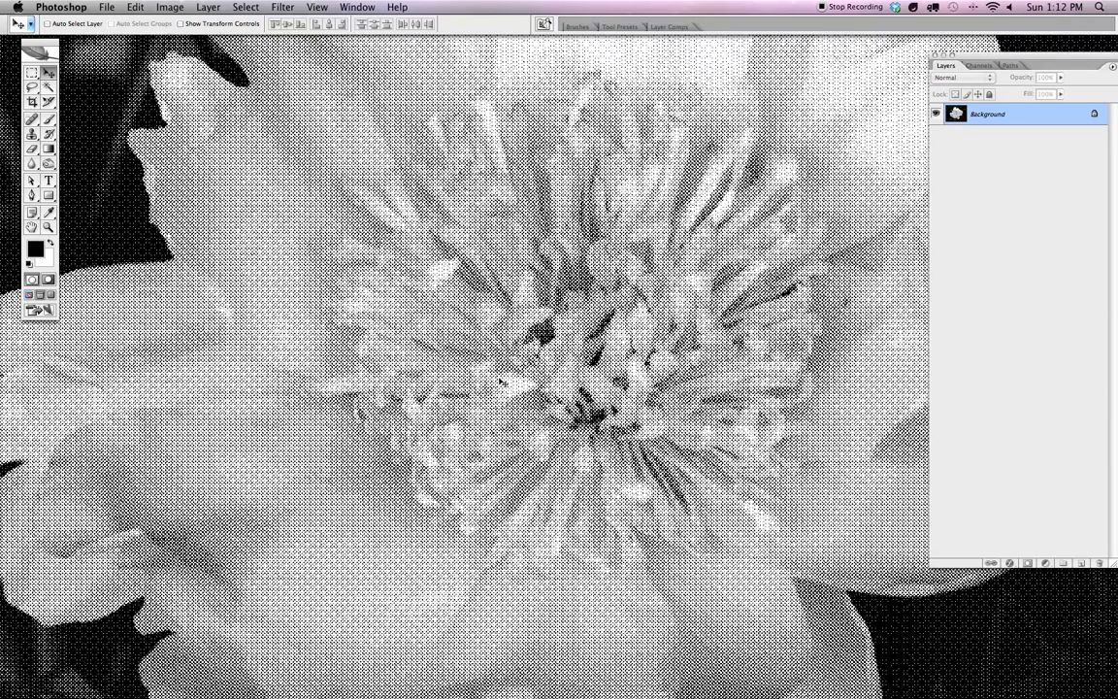
pyautogui.press('super+minus')
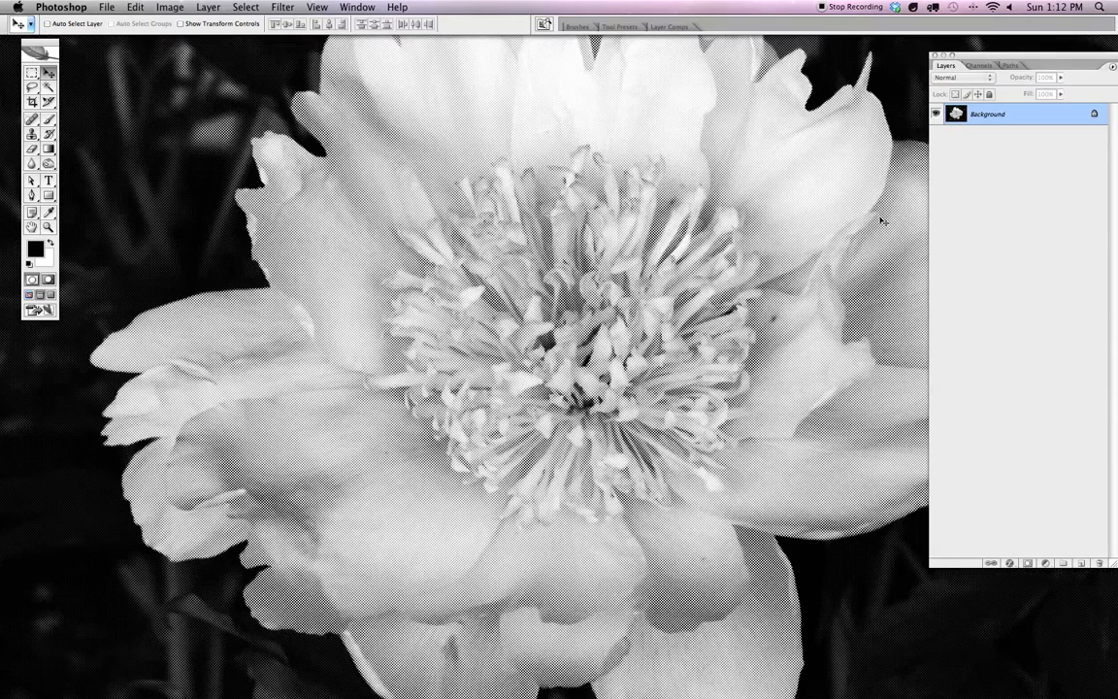
pyautogui.press('super+minus')
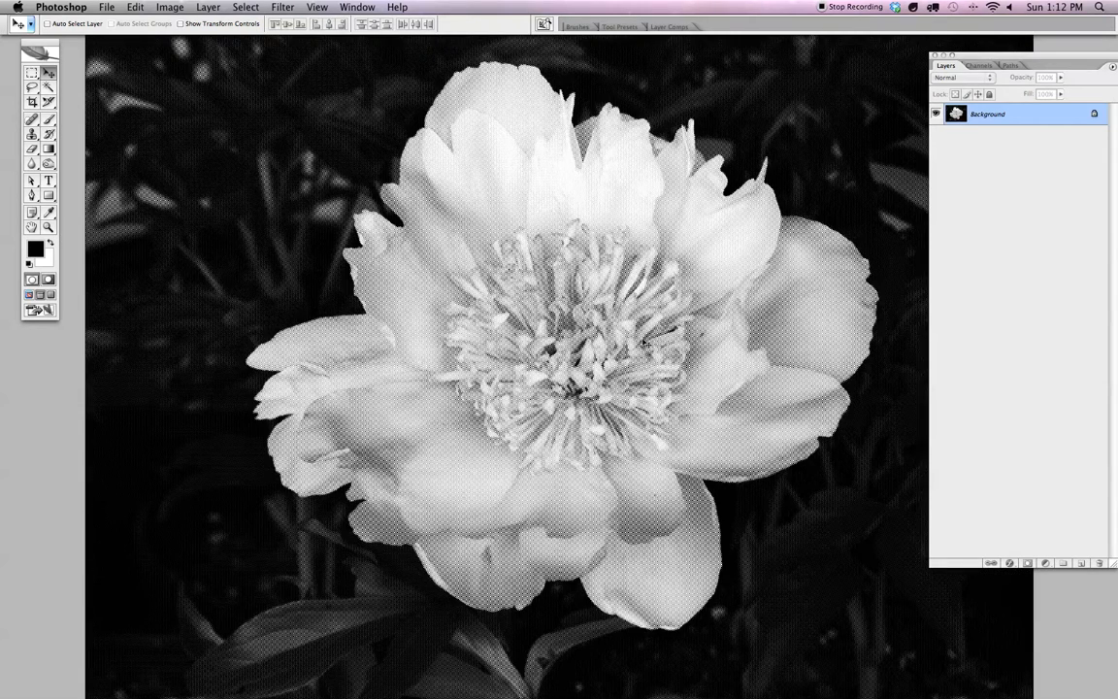
# Switch to Illustrator and bring the poeny1.ai document to the front
pyautogui.press('super+minus')
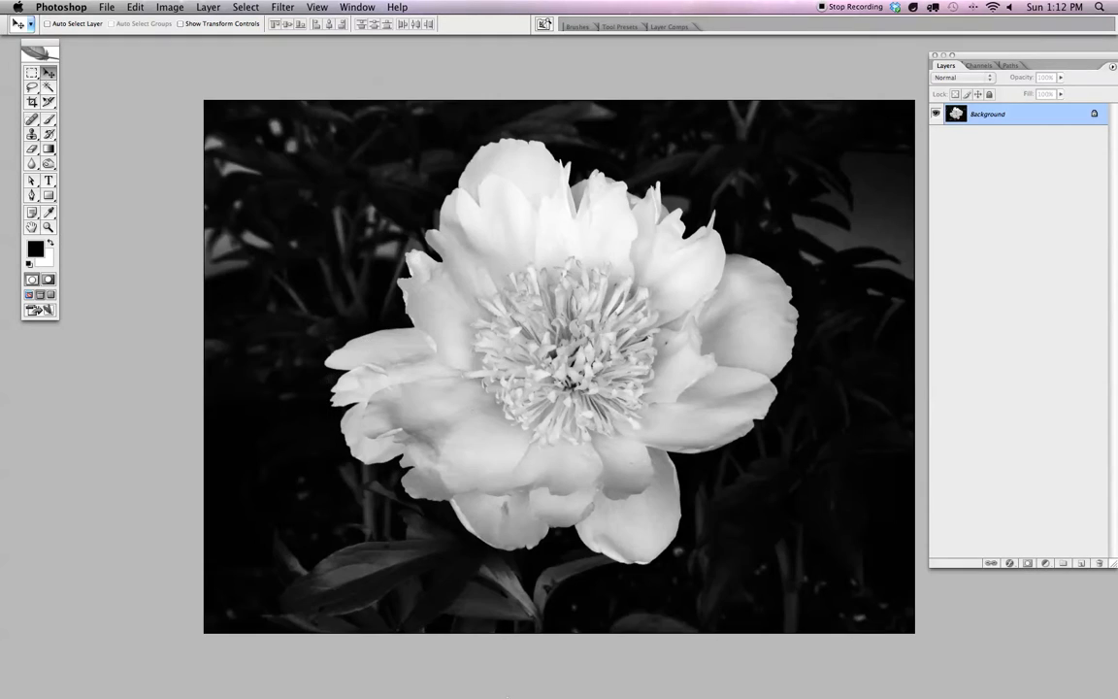
pyautogui.moveTo(514, 696)
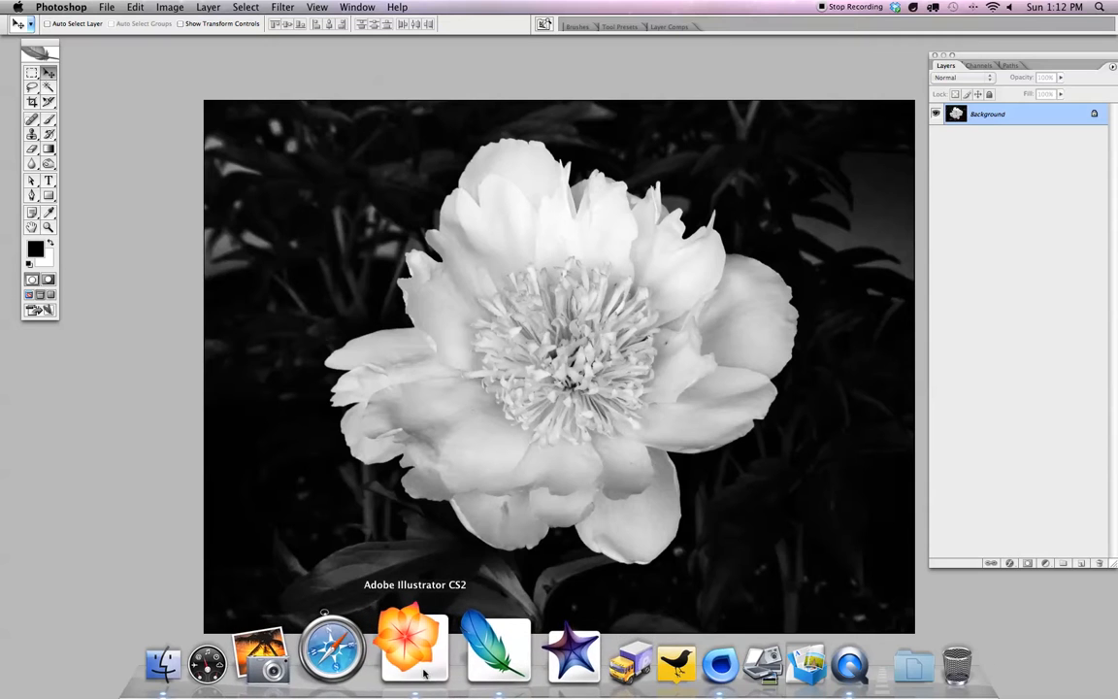
pyautogui.click(424, 667)
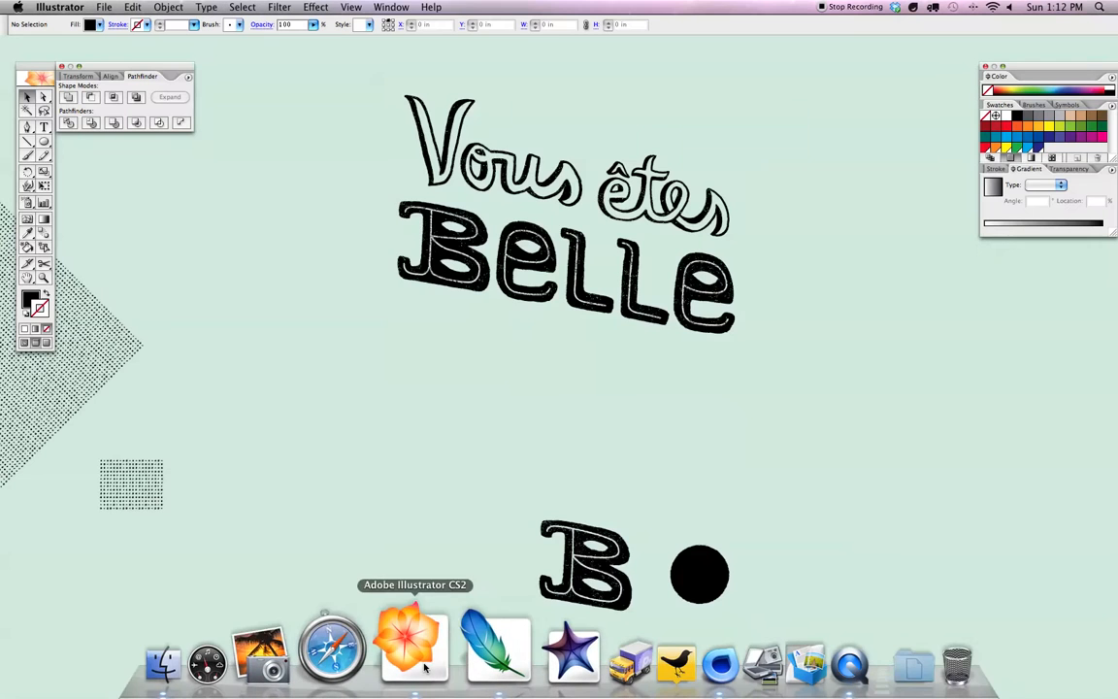
pyautogui.click(390, 6)
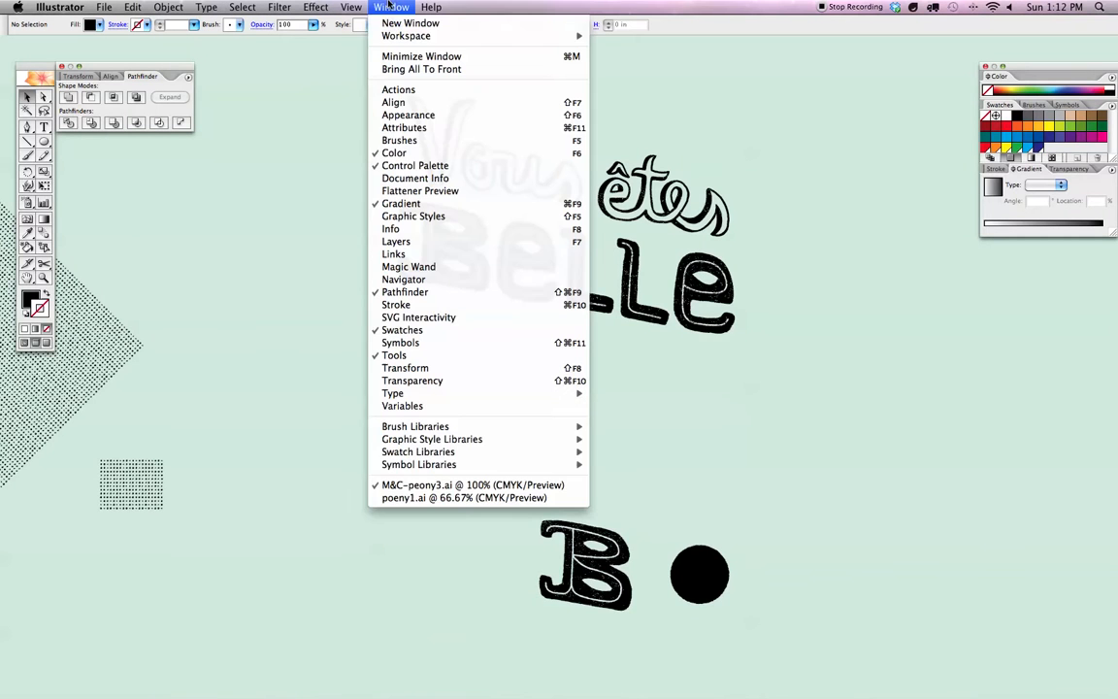
pyautogui.click(466, 498)
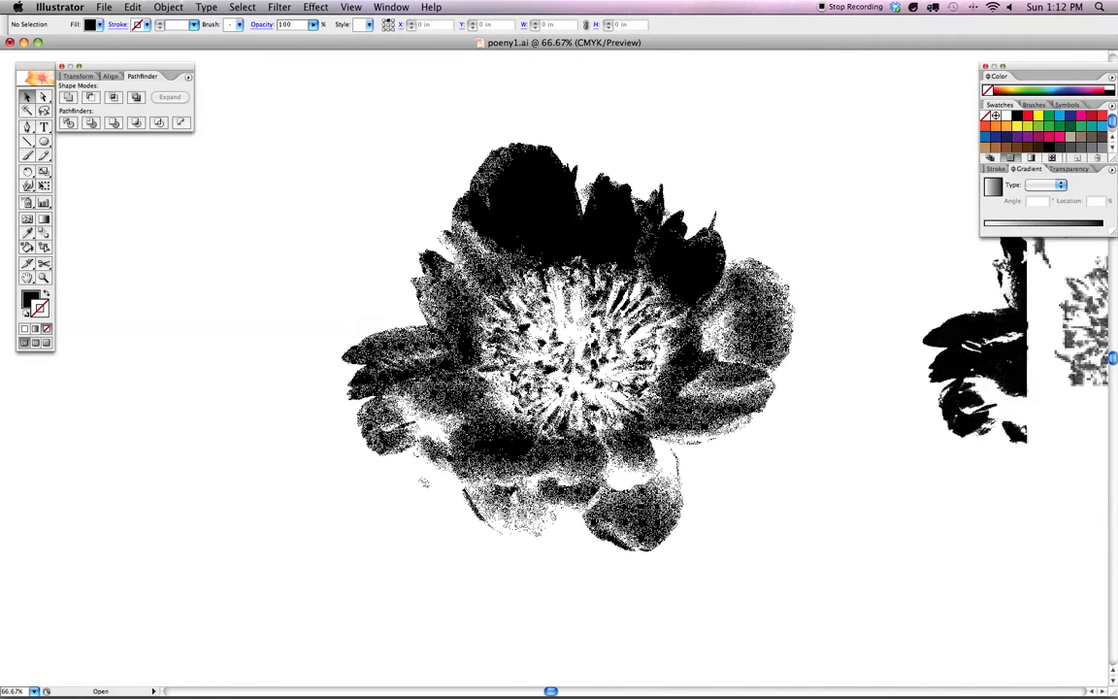
# Compare the placed black-and-white bitmap peony with the vector peony beside it, selecting each one to inspect it
pyautogui.moveTo(637, 493); pyautogui.dragTo(542, 439)
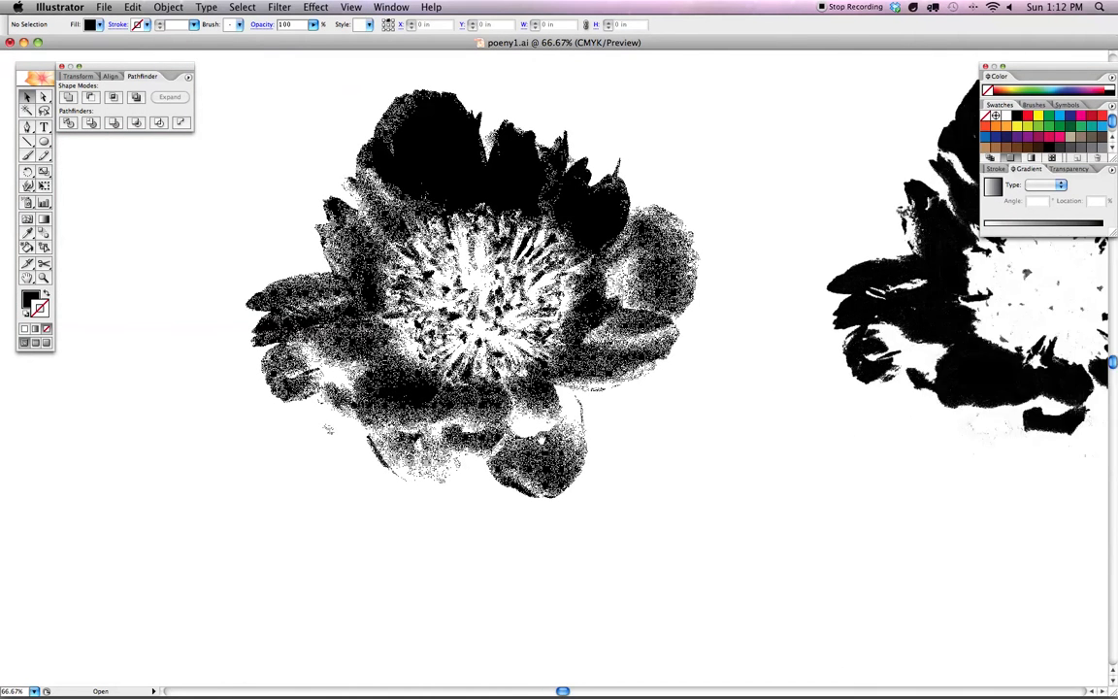
pyautogui.moveTo(510, 369); pyautogui.dragTo(485, 400)
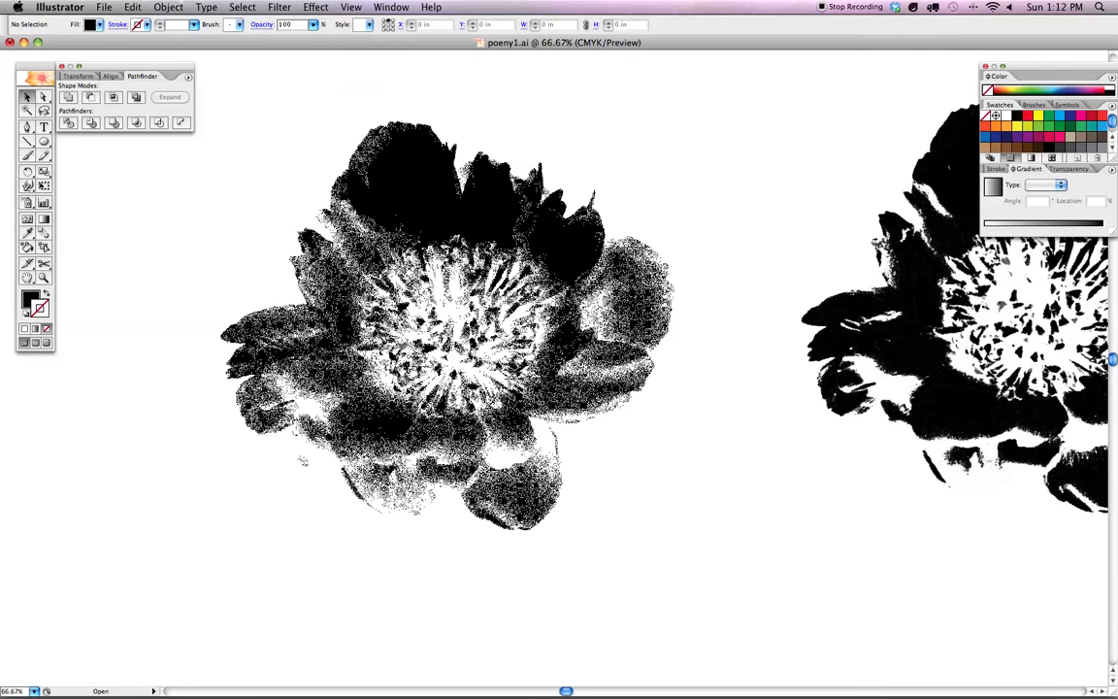
pyautogui.click(303, 462)
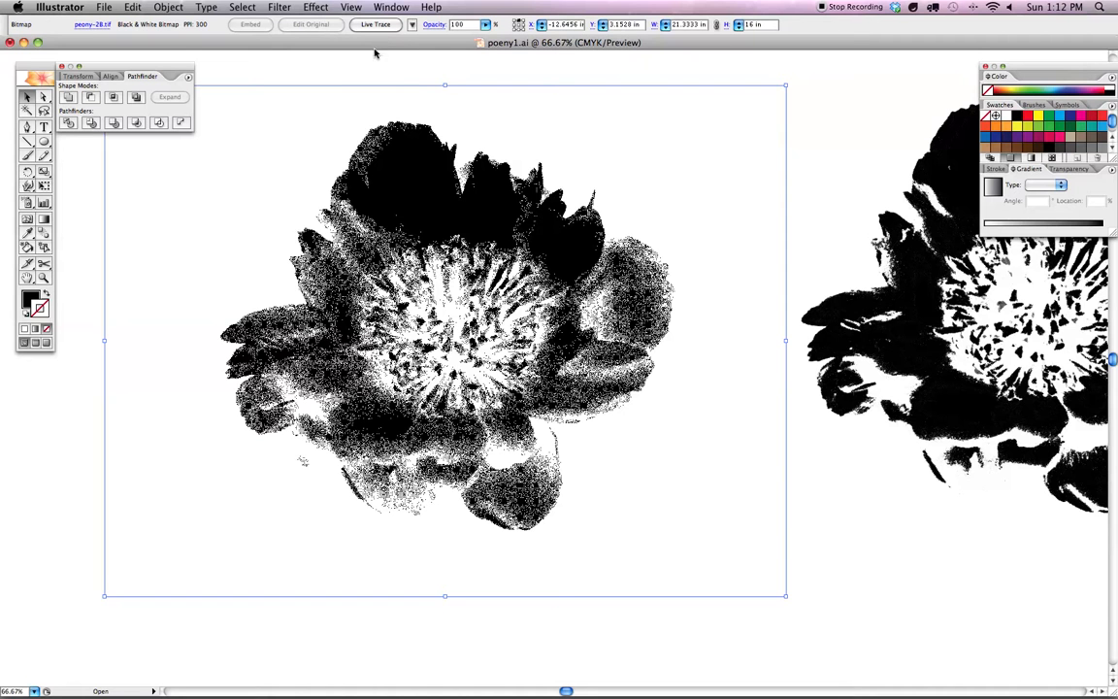
pyautogui.moveTo(872, 371); pyautogui.dragTo(480, 264)
pyautogui.moveTo(598, 107); pyautogui.dragTo(551, 144)
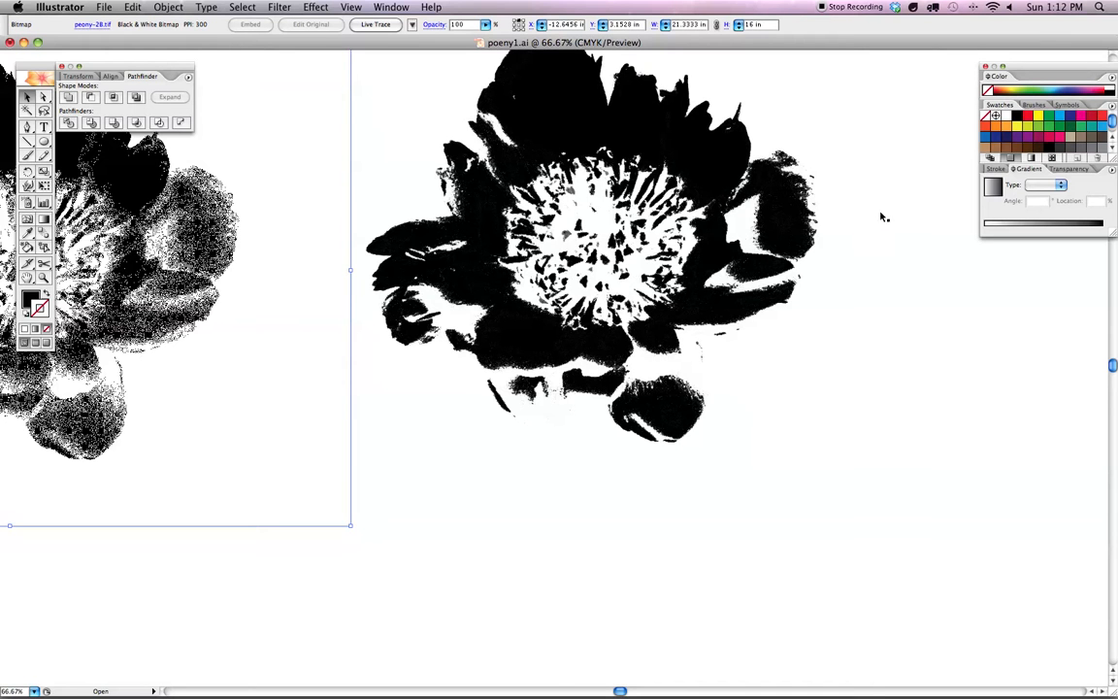
pyautogui.click(896, 332)
pyautogui.click(661, 591)
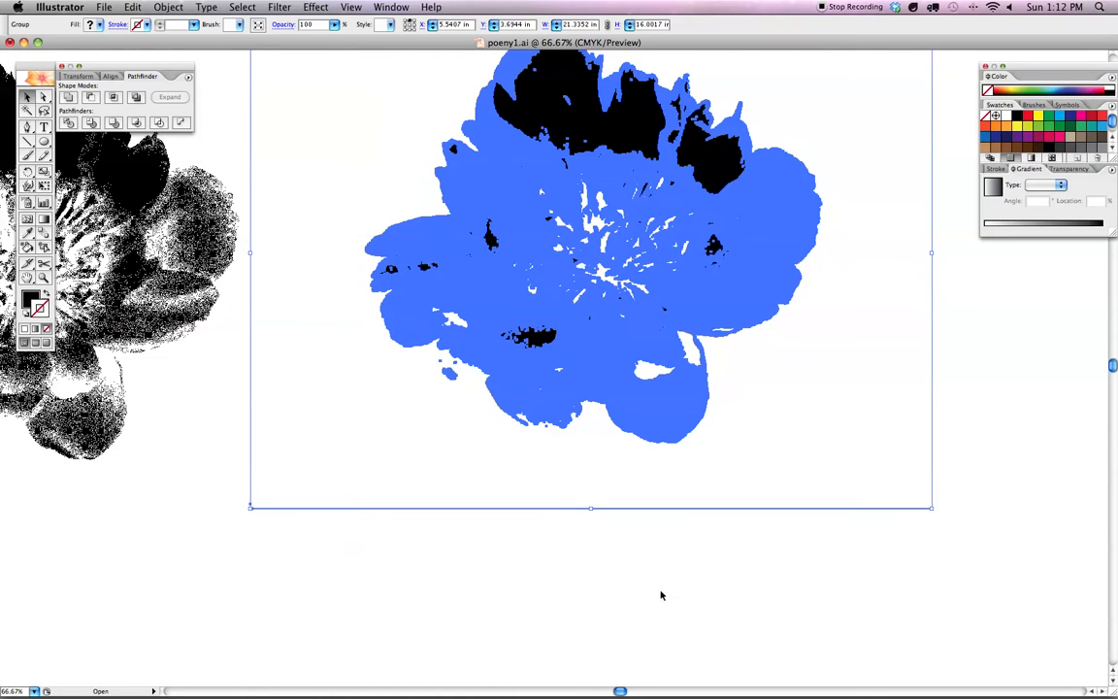
# Switch back to Photoshop and bring the MC-peony.psd poster to the front
pyautogui.moveTo(500, 695)
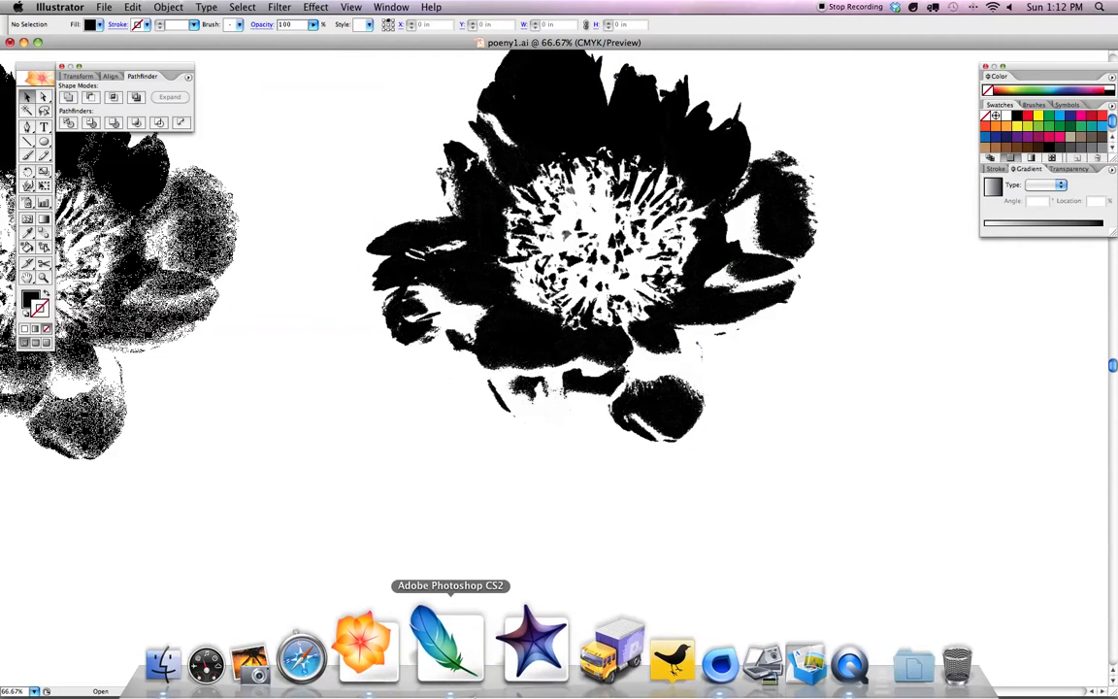
pyautogui.click(463, 682)
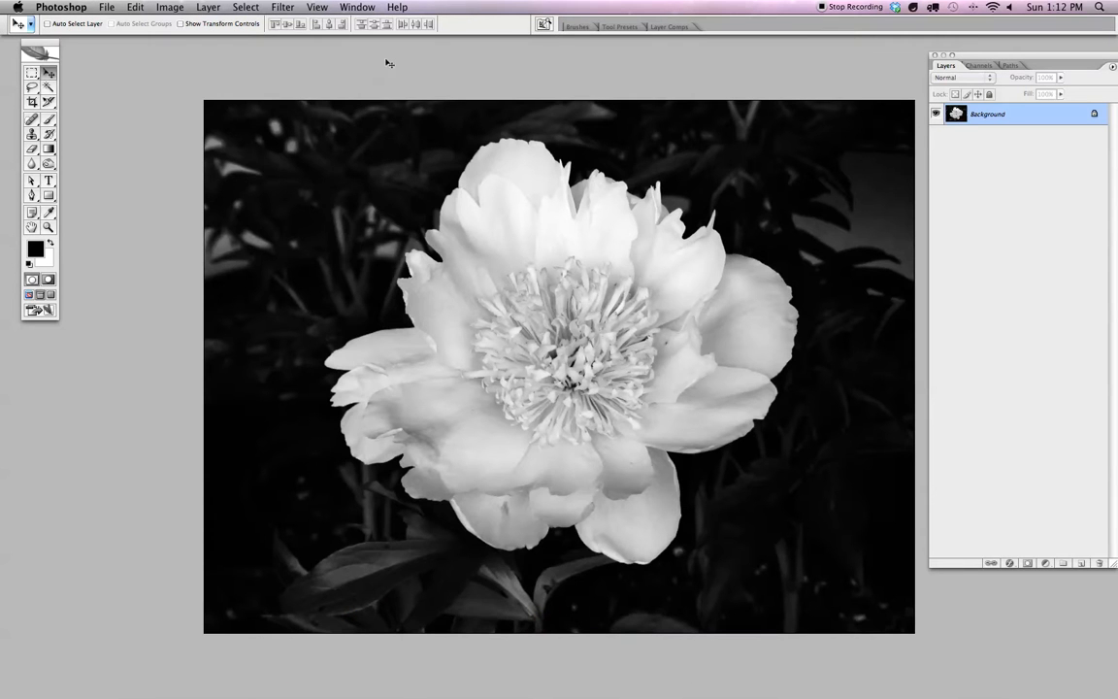
pyautogui.click(358, 7)
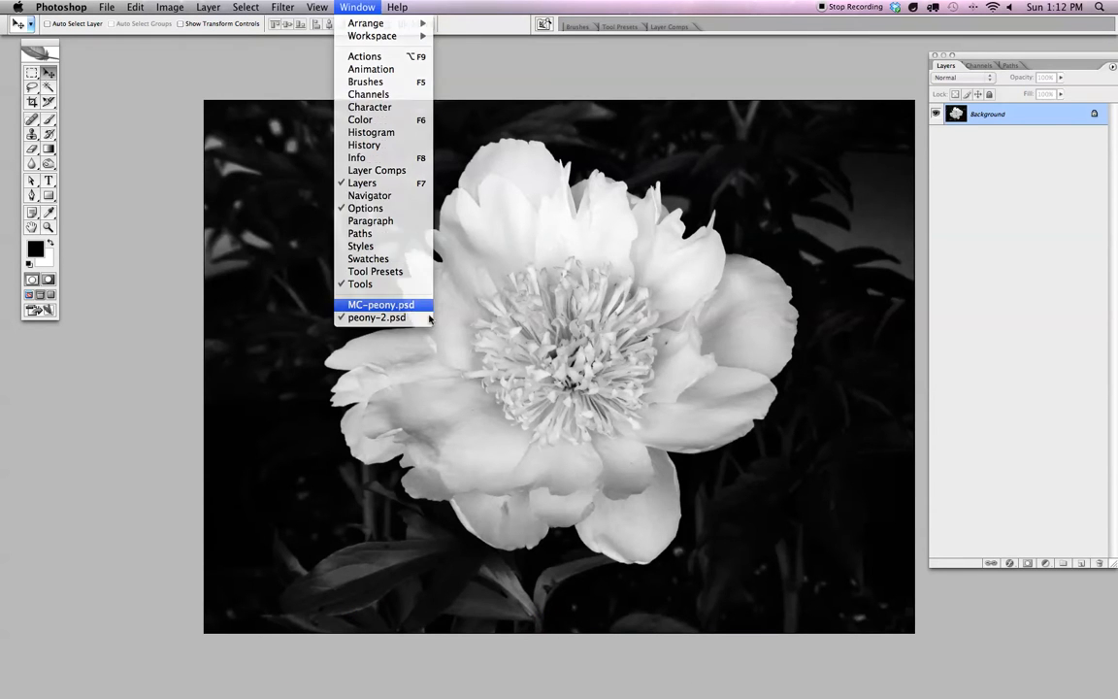
pyautogui.click(372, 301)
# Set the watercolor-edges layer to 50% opacity and show the BACKGROUND group's empty-flower layer at 50% opacity
pyautogui.press('5')
pyautogui.click(937, 274)
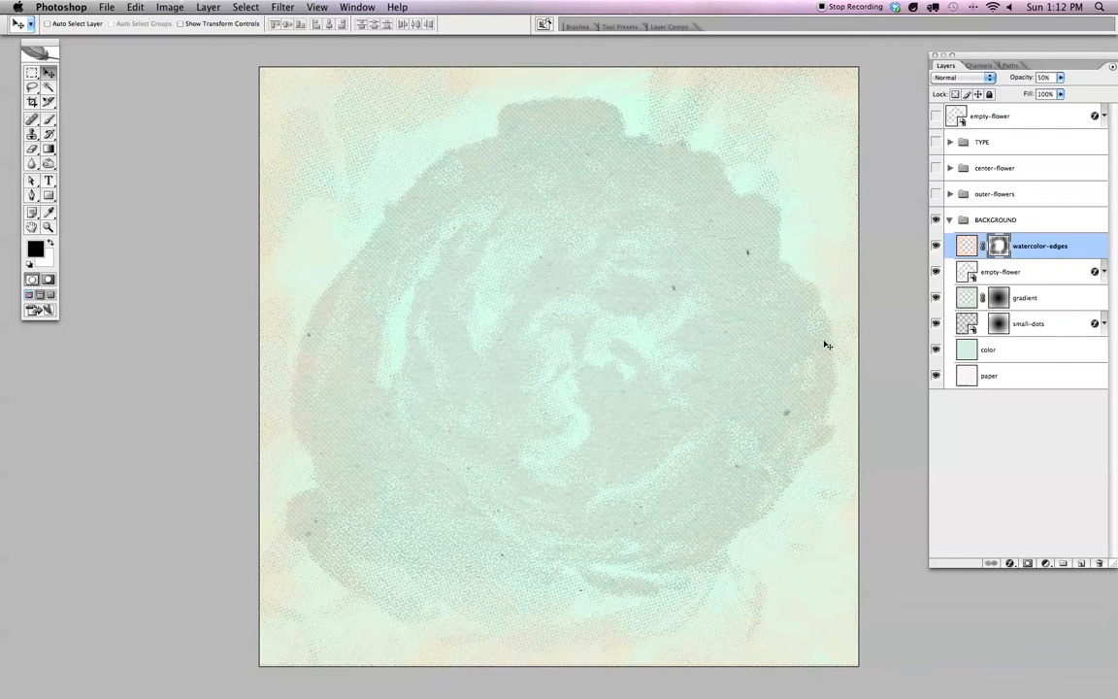
pyautogui.click(971, 276)
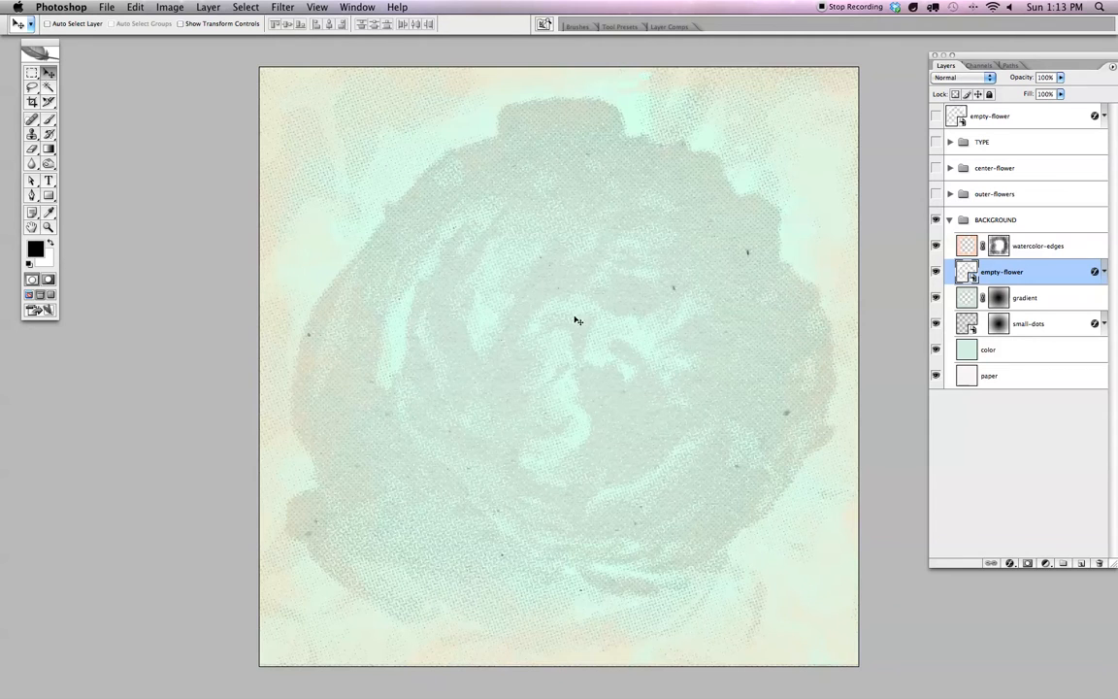
pyautogui.press('super+equal')
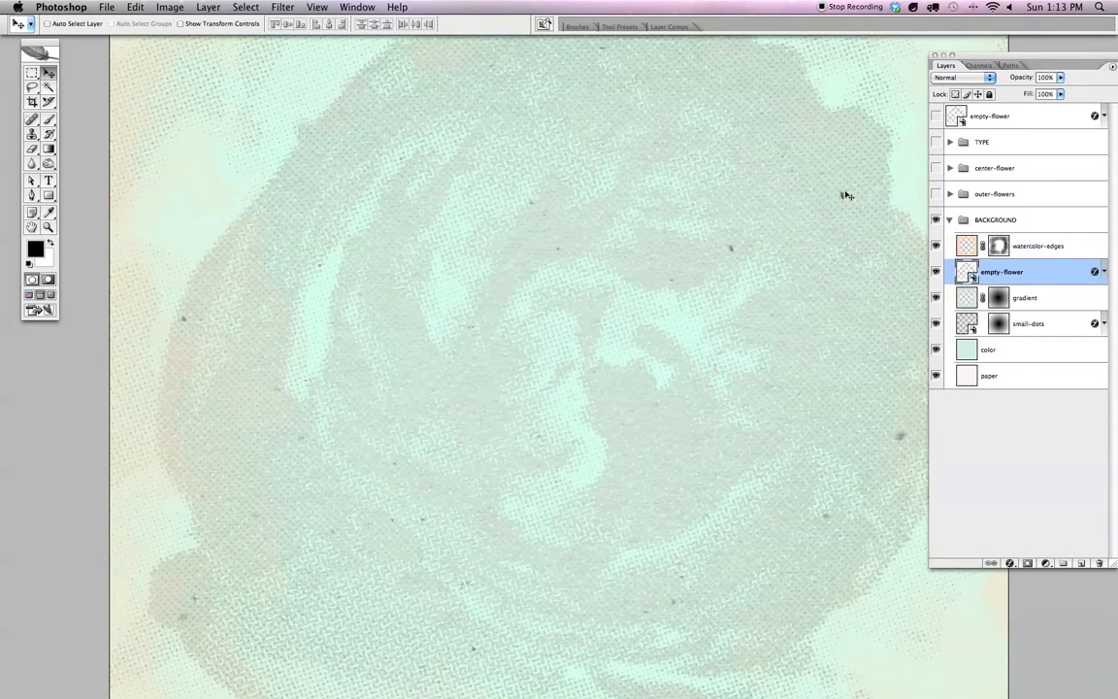
pyautogui.press('super+minus')
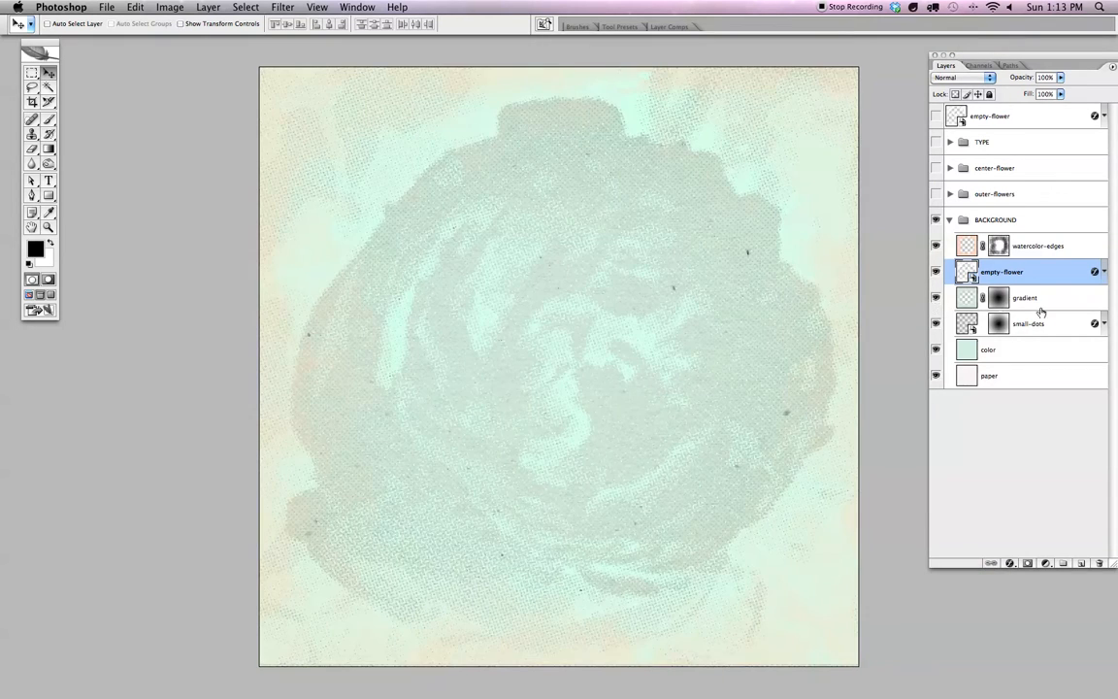
pyautogui.press('5')
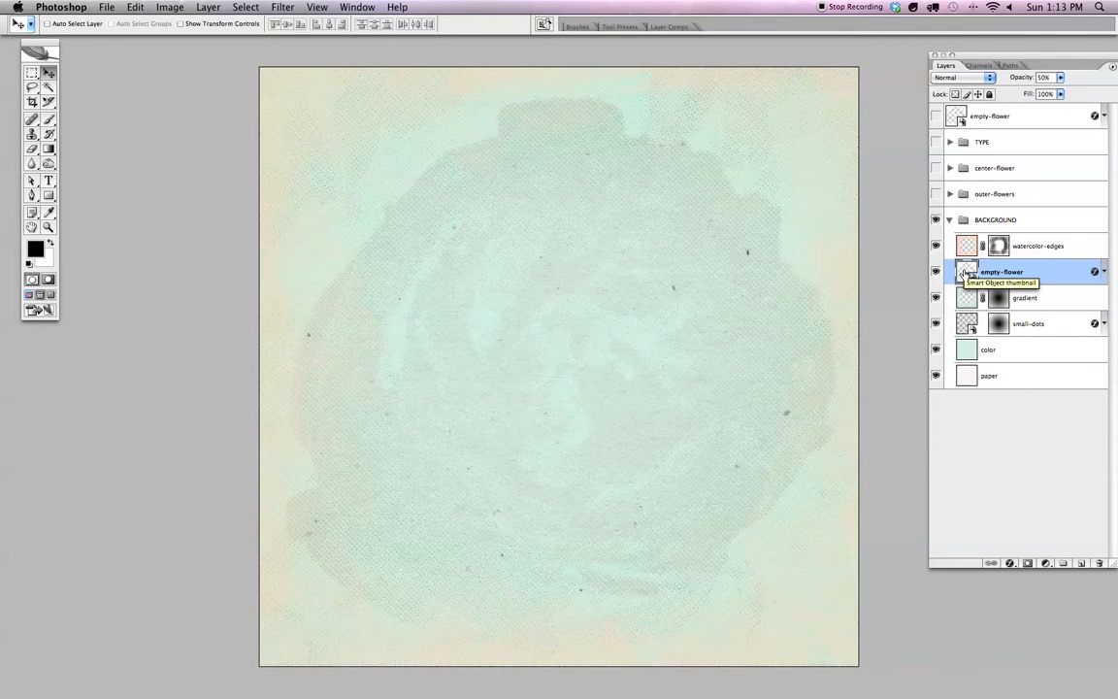
# Collapse the BACKGROUND group, then expand and show the outer-flowers group
pyautogui.click(950, 219)
pyautogui.click(949, 195)
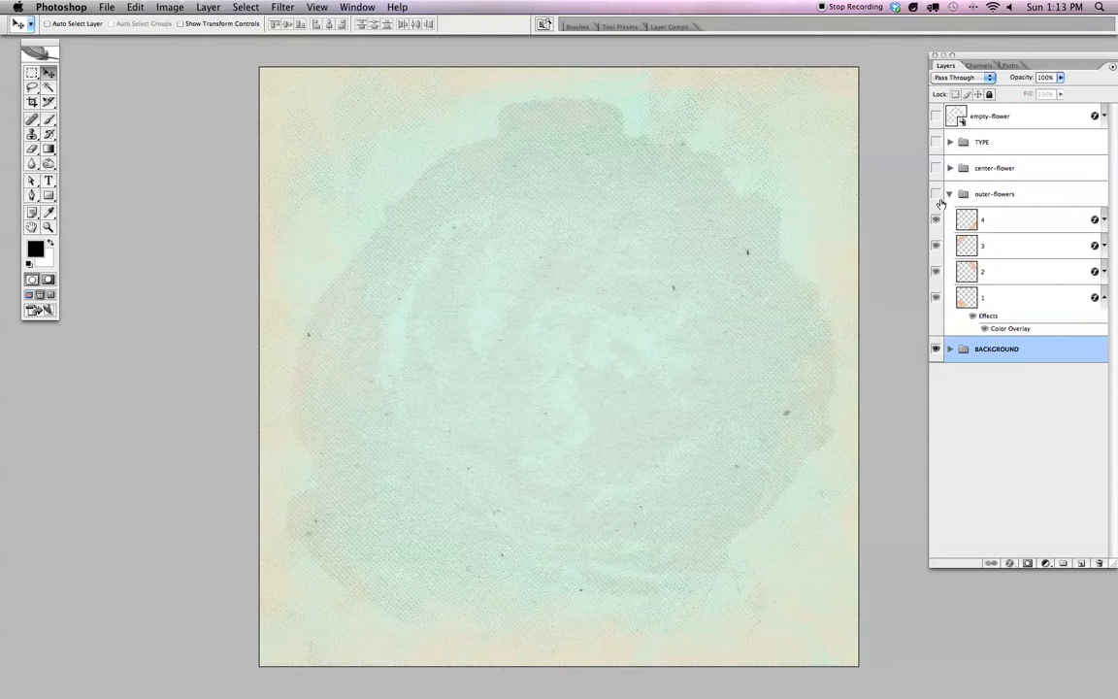
pyautogui.click(936, 194)
pyautogui.click(971, 195)
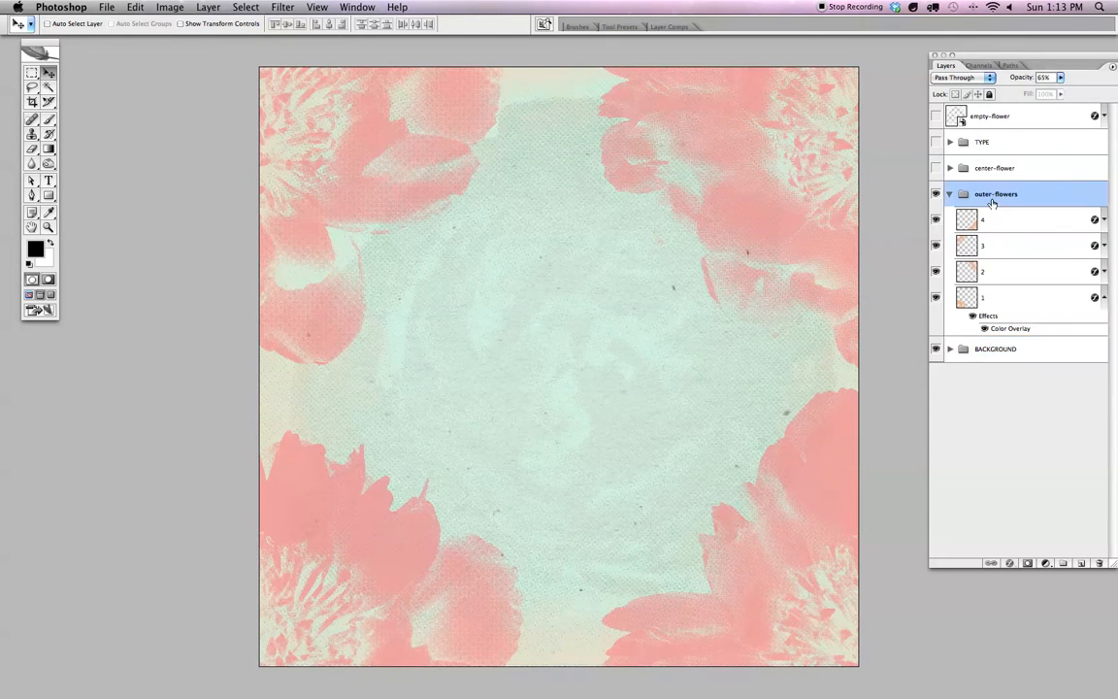
# Move flower layer 1 to the poster's centre to reveal the whole bloom, then reposition it in the lower-left corner
pyautogui.click(990, 298)
pyautogui.moveTo(437, 526); pyautogui.dragTo(737, 279)
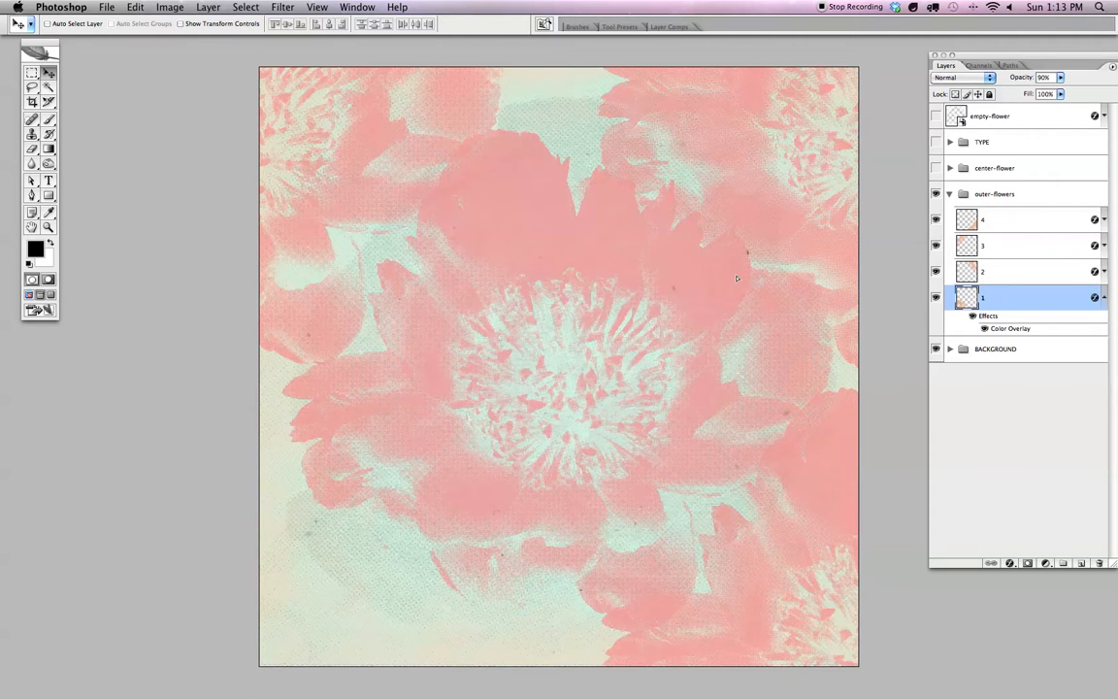
pyautogui.moveTo(736, 279); pyautogui.dragTo(405, 482)
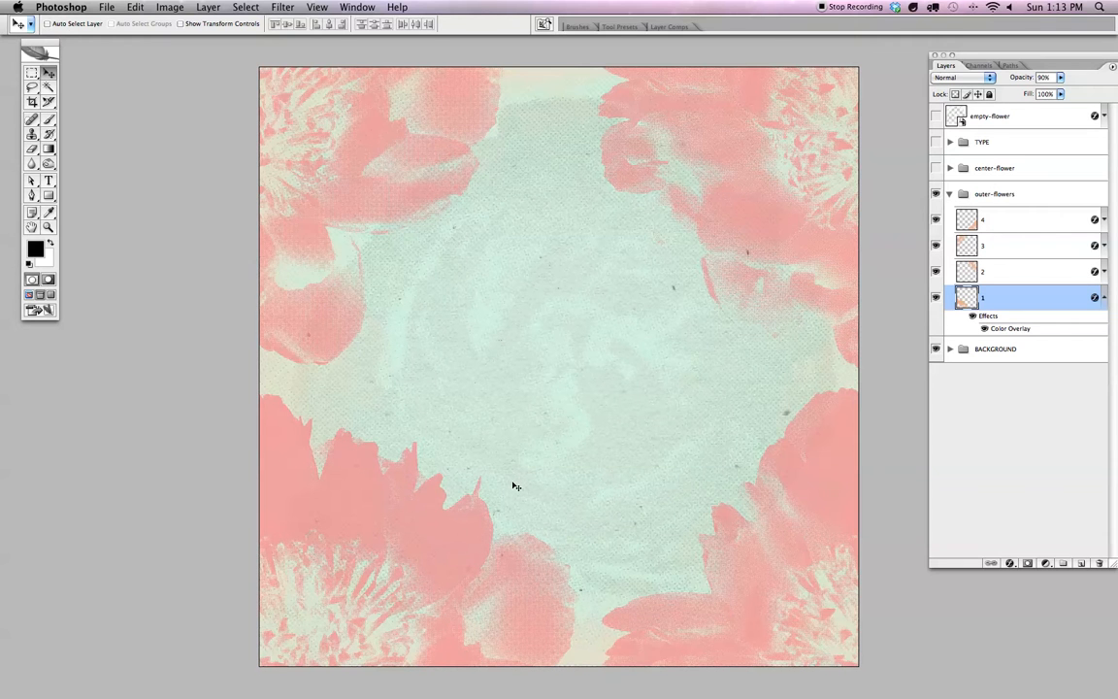
pyautogui.moveTo(443, 444); pyautogui.dragTo(430, 450)
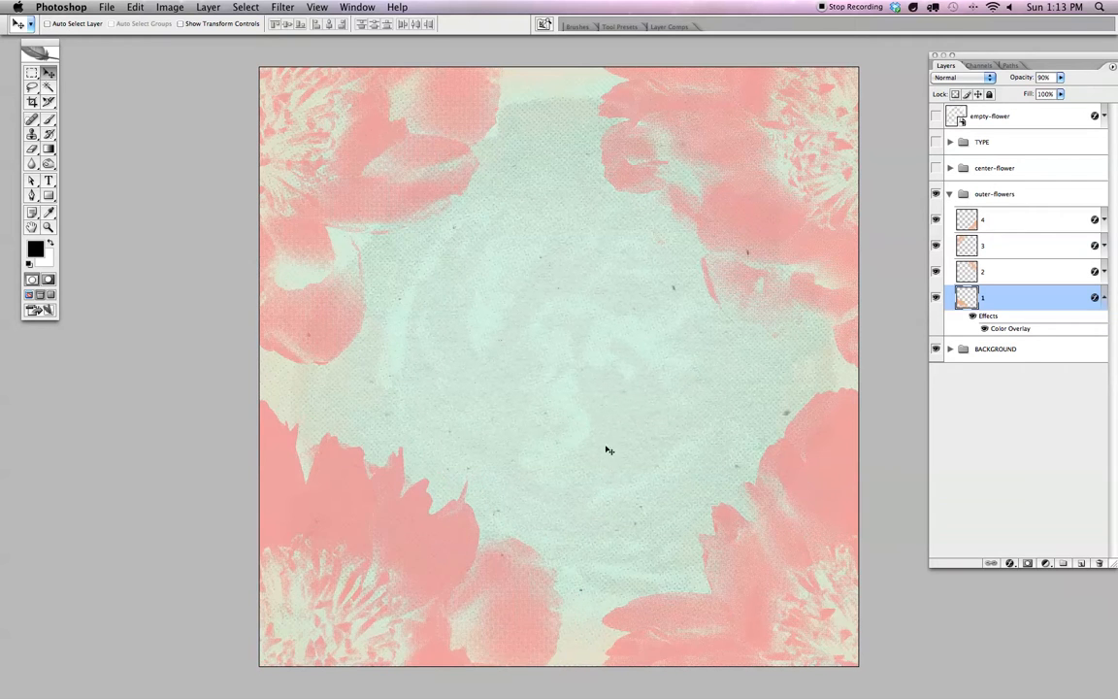
# Collapse the outer-flowers group and show the center-flower group and the topmost empty-flower layer over the artwork
pyautogui.click(948, 193)
pyautogui.click(935, 168)
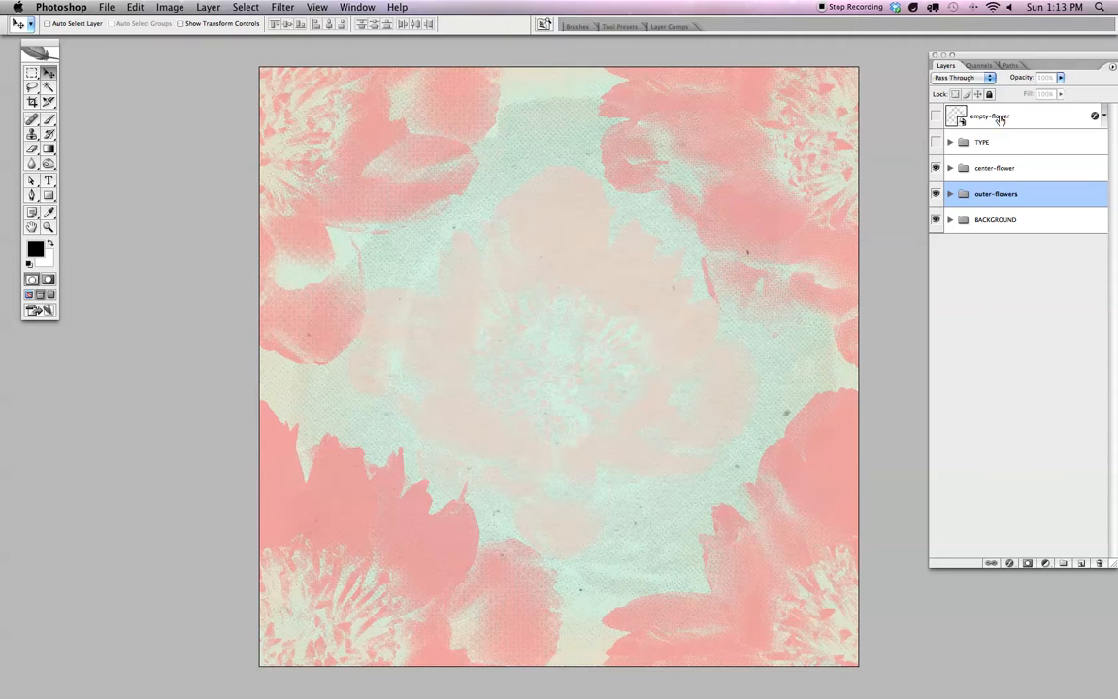
pyautogui.click(998, 117)
pyautogui.press('super+equal')
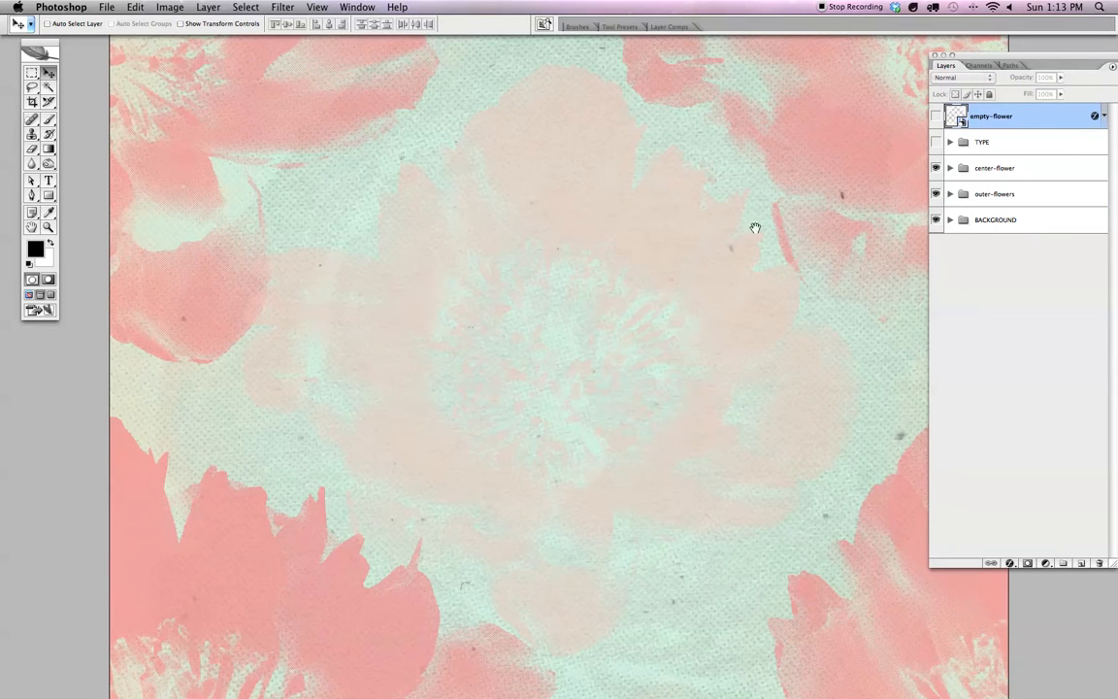
pyautogui.moveTo(754, 219); pyautogui.dragTo(778, 294)
pyautogui.click(938, 117)
pyautogui.moveTo(773, 207)
pyautogui.mouseDown()
pyautogui.moveTo(743, 254)
pyautogui.moveTo(716, 239)
pyautogui.mouseUp()
pyautogui.moveTo(799, 232); pyautogui.dragTo(712, 160)
pyautogui.moveTo(801, 464); pyautogui.dragTo(854, 323)
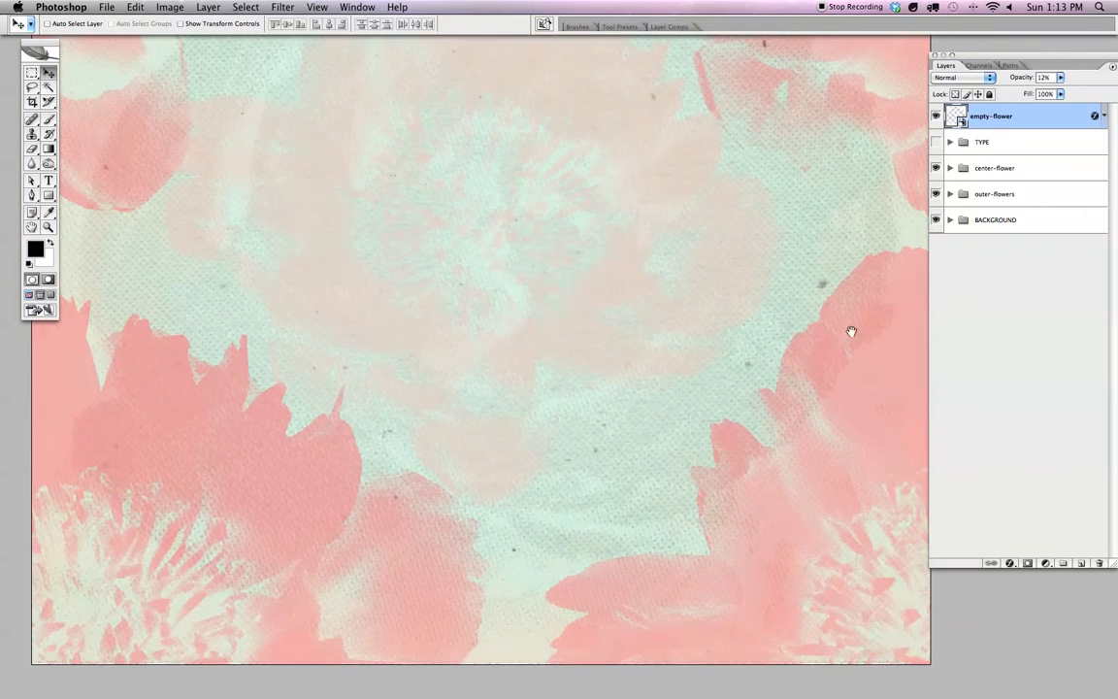
pyautogui.moveTo(357, 302); pyautogui.dragTo(529, 484)
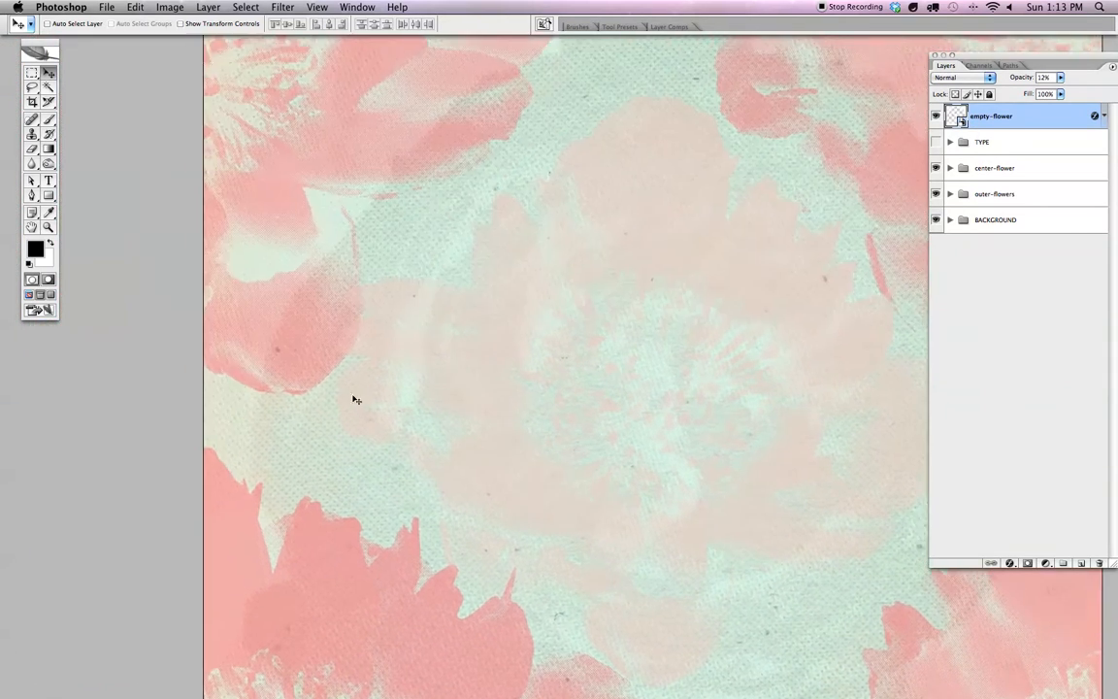
pyautogui.press('super+0')
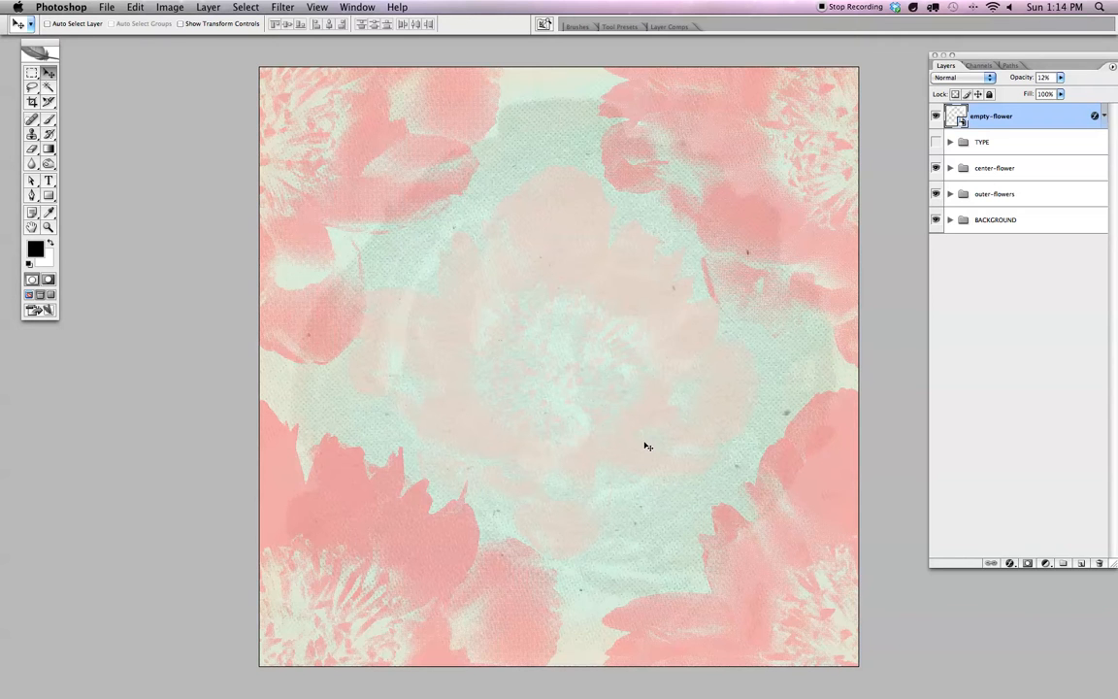
# Expand and show the TYPE group, selecting its Vous layer and then its Vous-white layer
pyautogui.click(950, 143)
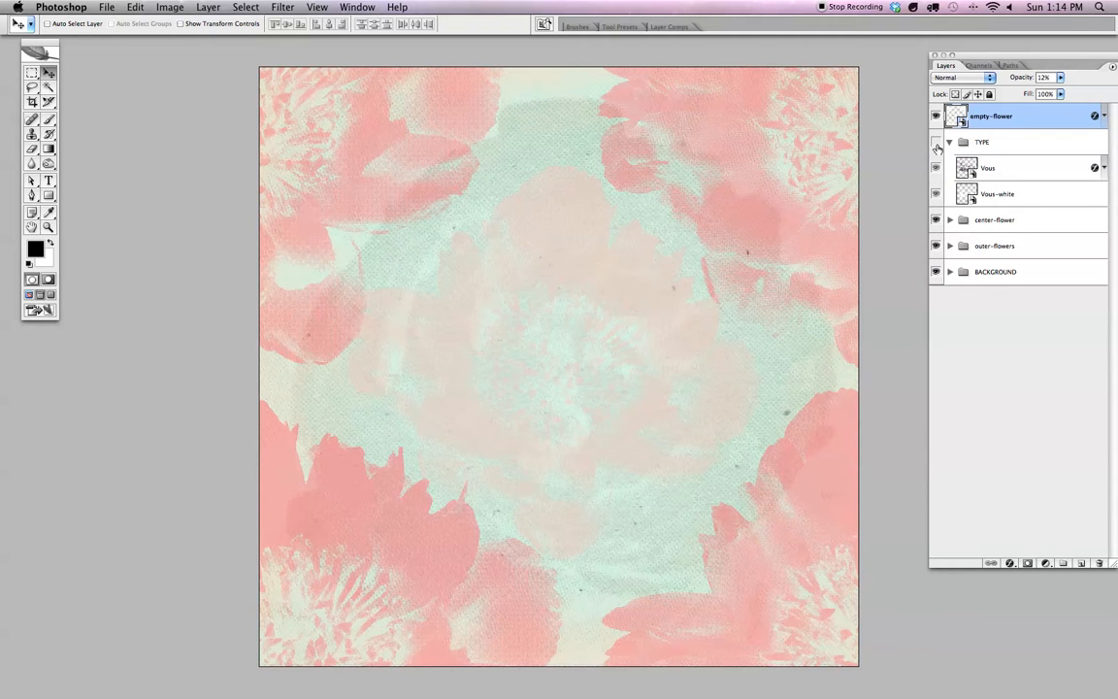
pyautogui.click(936, 141)
pyautogui.click(991, 171)
pyautogui.click(999, 192)
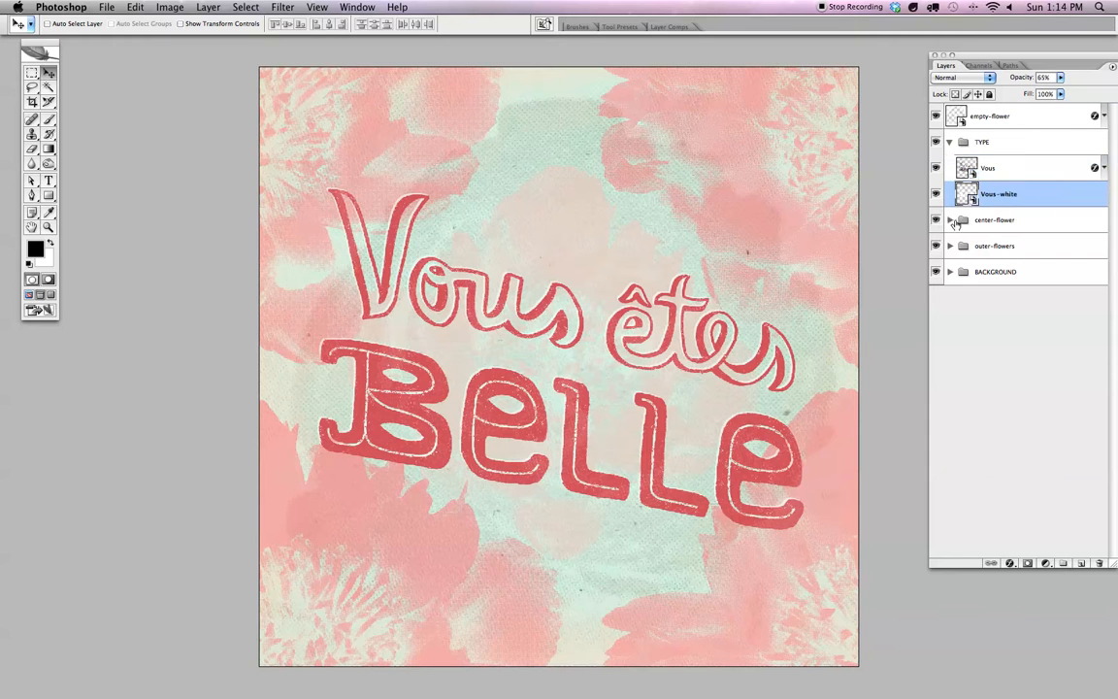
# Examine the "Vous êtes Belle" lettering and the empty-flower texture over it up close, then check the whole poster
pyautogui.press('super+equal')
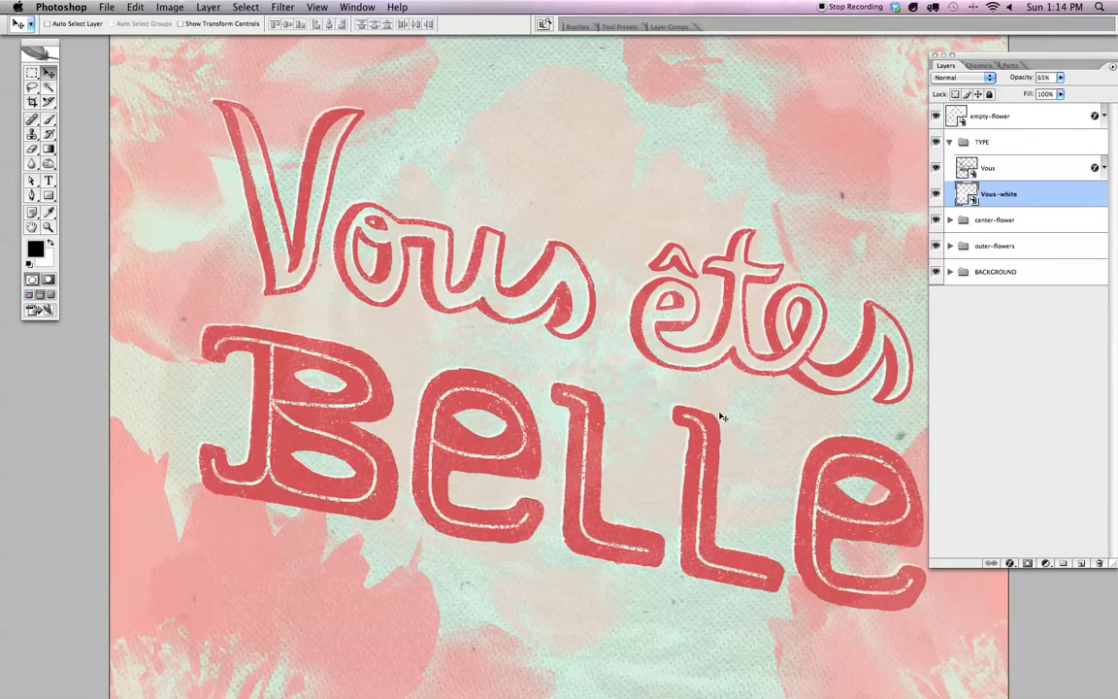
pyautogui.press('super+equal')
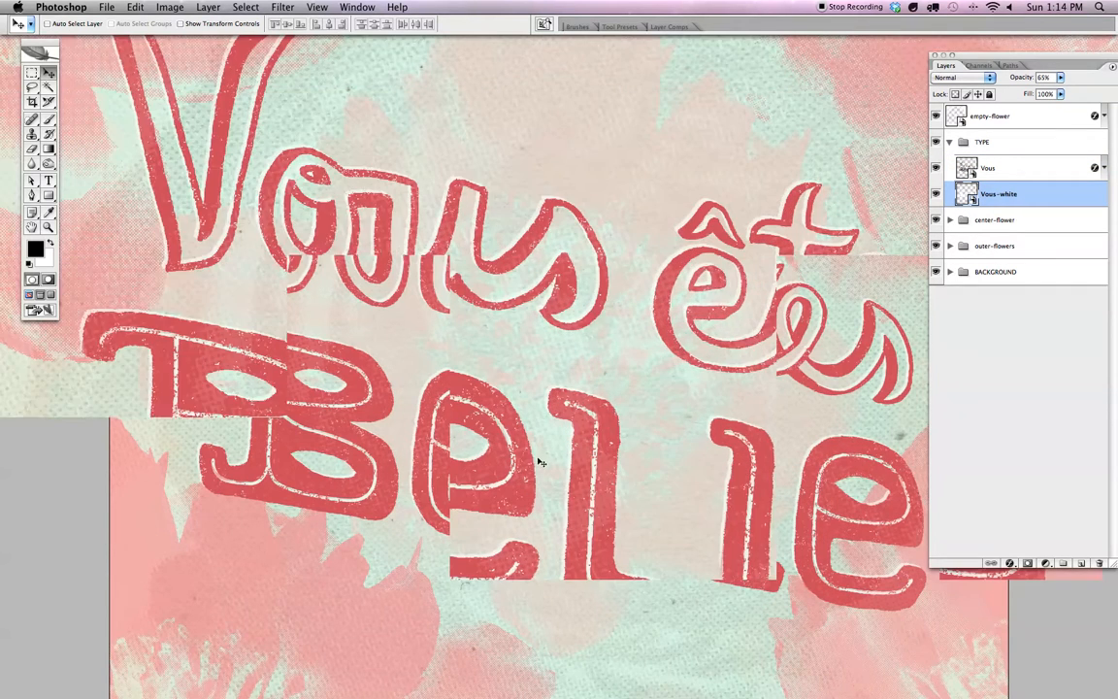
pyautogui.moveTo(474, 415); pyautogui.dragTo(676, 337)
pyautogui.moveTo(614, 301); pyautogui.dragTo(648, 330)
pyautogui.press('1')
pyautogui.press('2')
pyautogui.click(1032, 118)
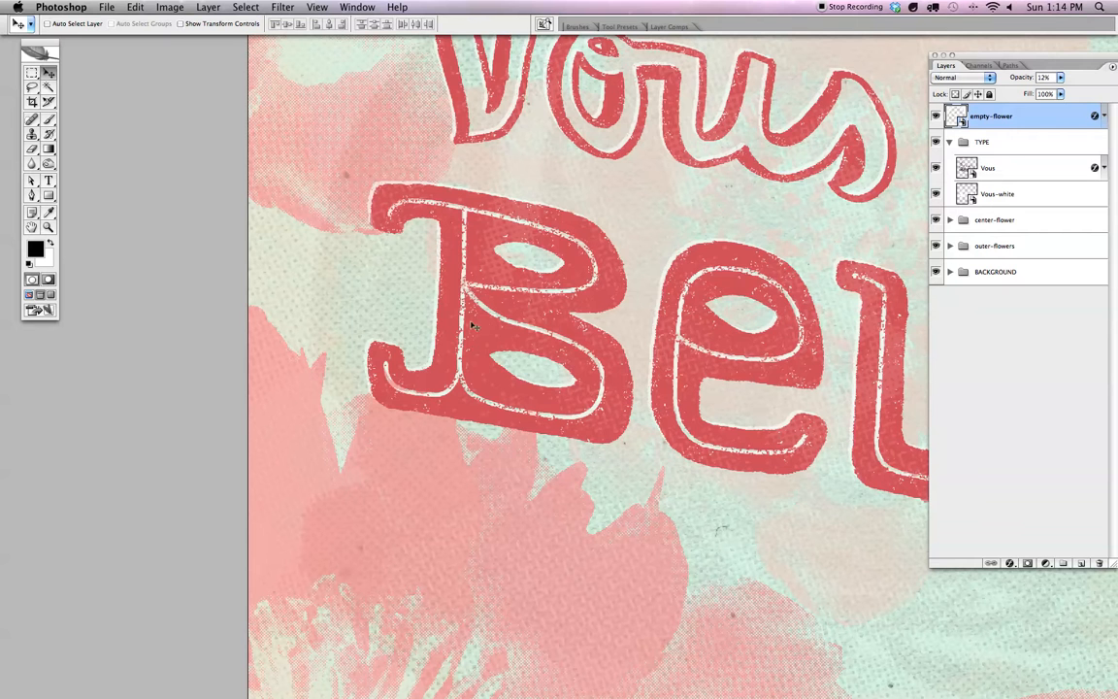
pyautogui.press('super+equal')
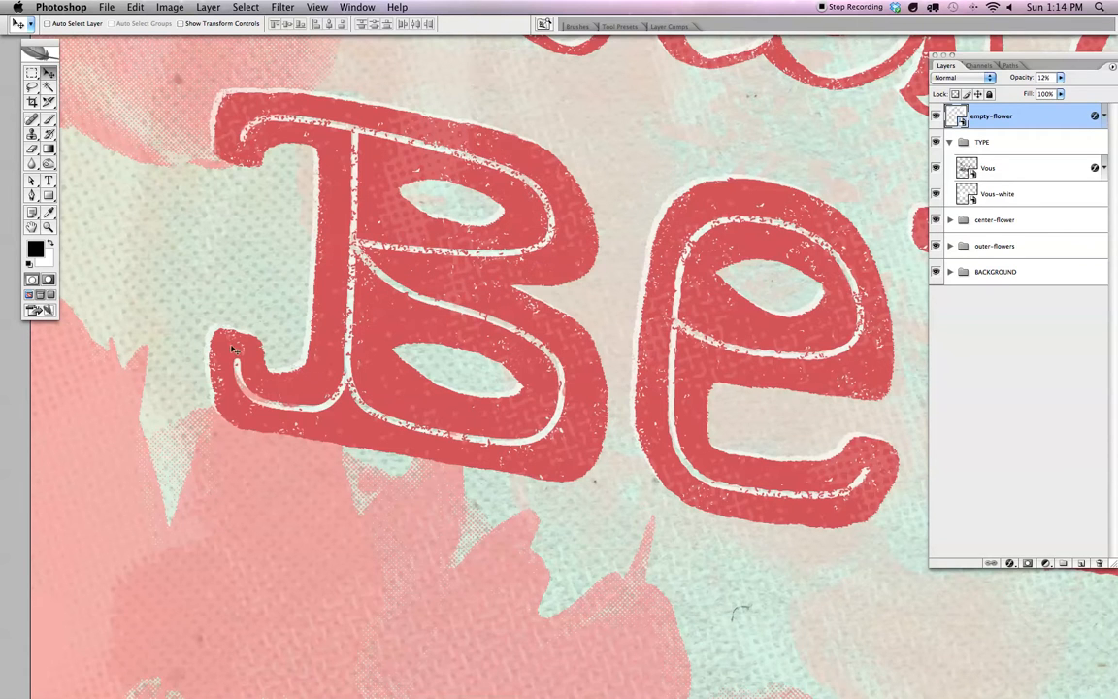
pyautogui.moveTo(280, 288); pyautogui.dragTo(442, 405)
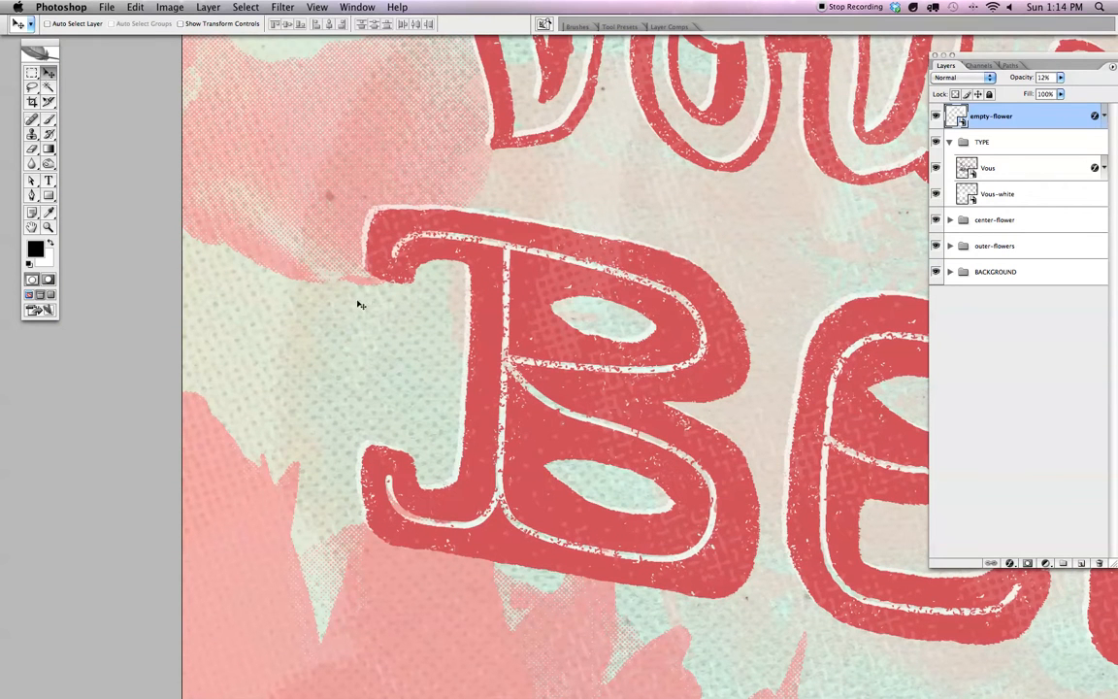
pyautogui.press('super+minus')
pyautogui.press('super+minus')
pyautogui.press('super+0')
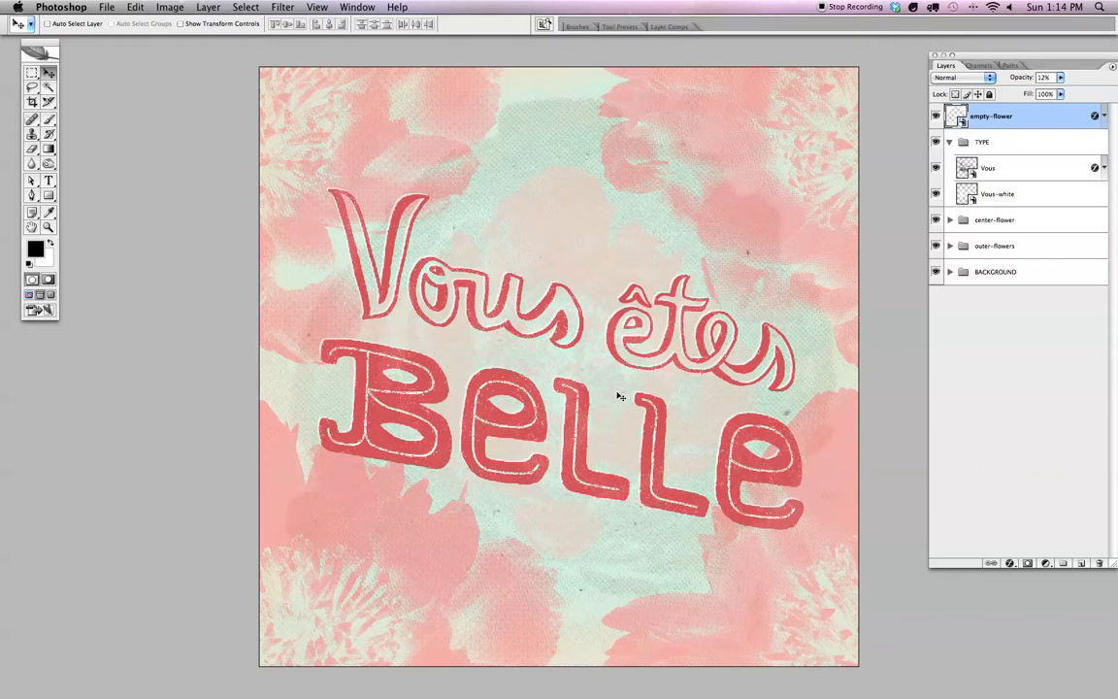